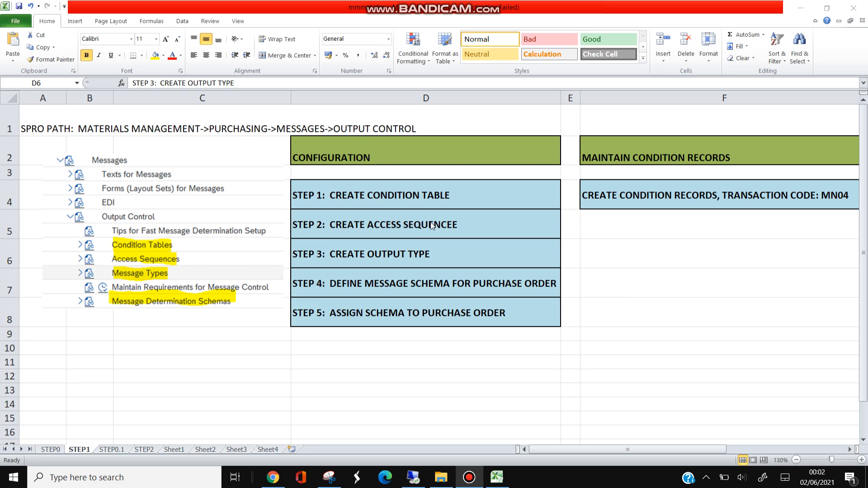
Open sheet STEP0.1 and review the planned condition tables 770 and 780
{"action": "left_click", "coordinate": [115, 451]}
{"action": "left_click", "coordinate": [122, 150]}
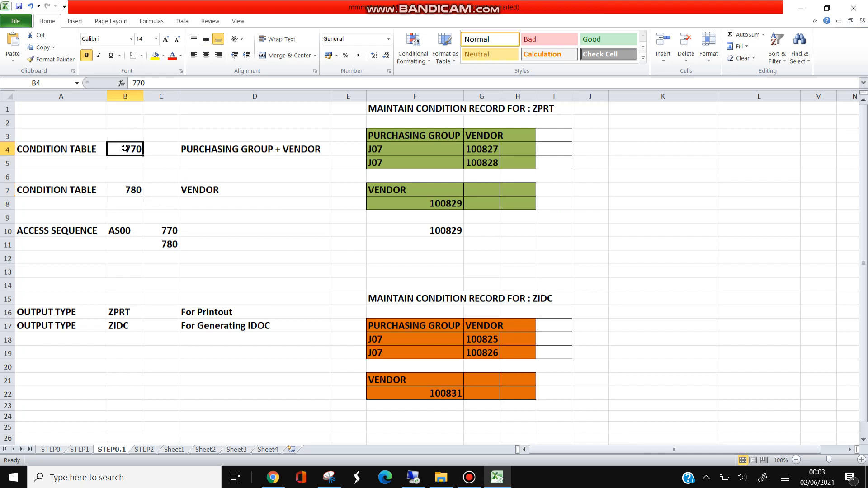
{"action": "left_click", "coordinate": [121, 189]}
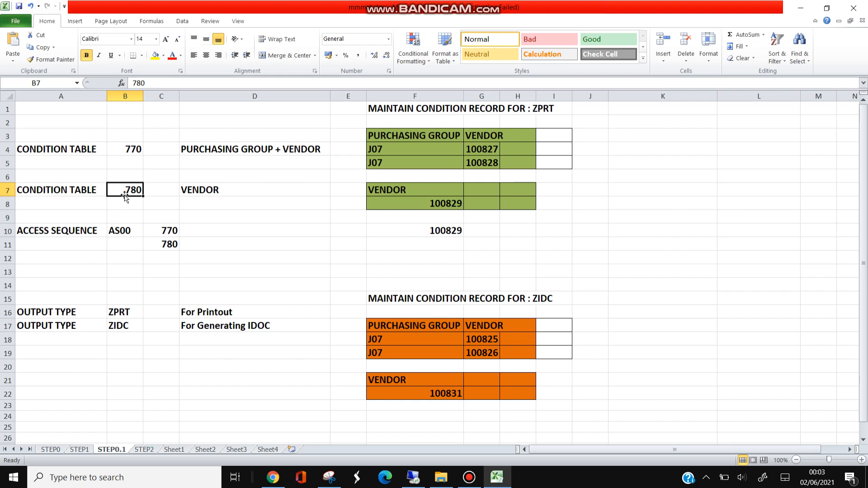
{"action": "left_click", "coordinate": [121, 148]}
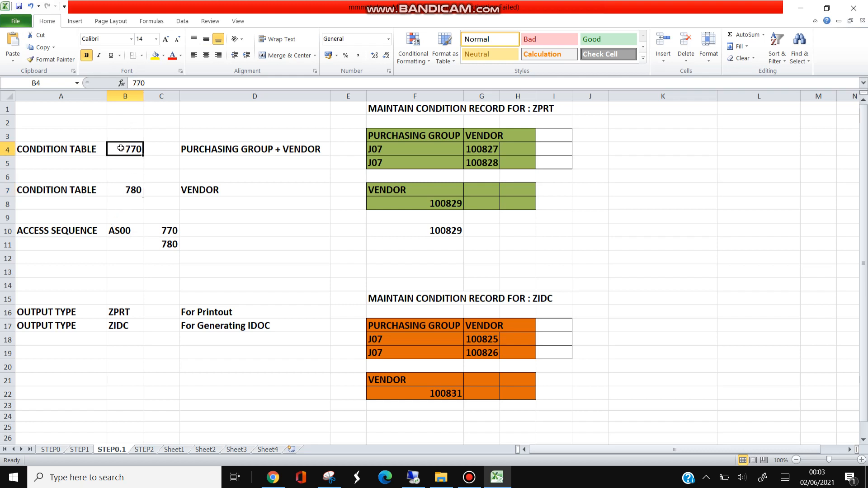
{"action": "left_click", "coordinate": [120, 190]}
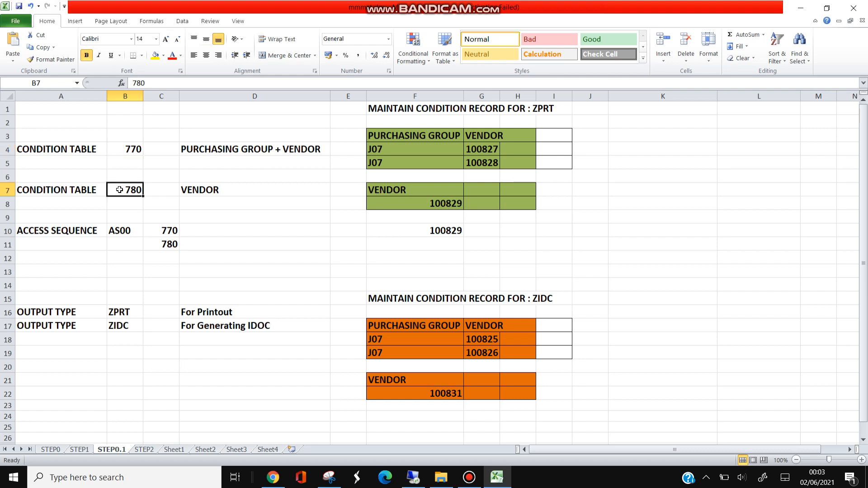
{"action": "left_click", "coordinate": [121, 151]}
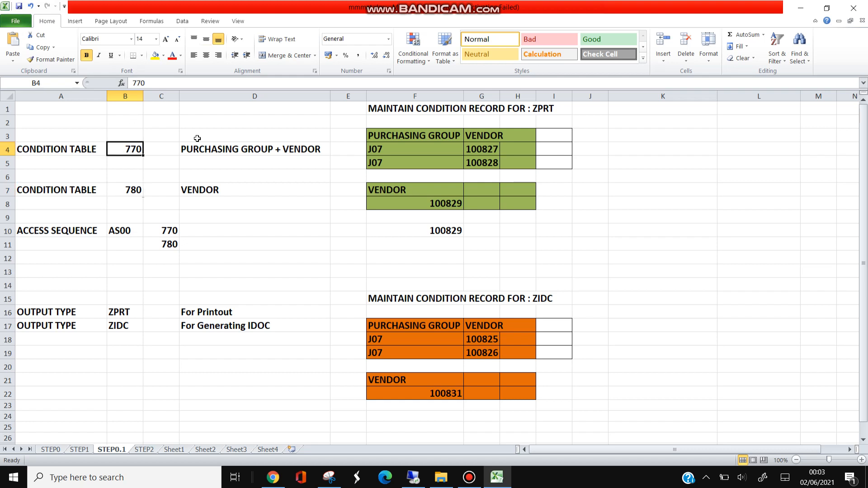
Examine how condition tables 770 and 780 map to the condition records planned for output type ZPRT
{"action": "left_click", "coordinate": [376, 152]}
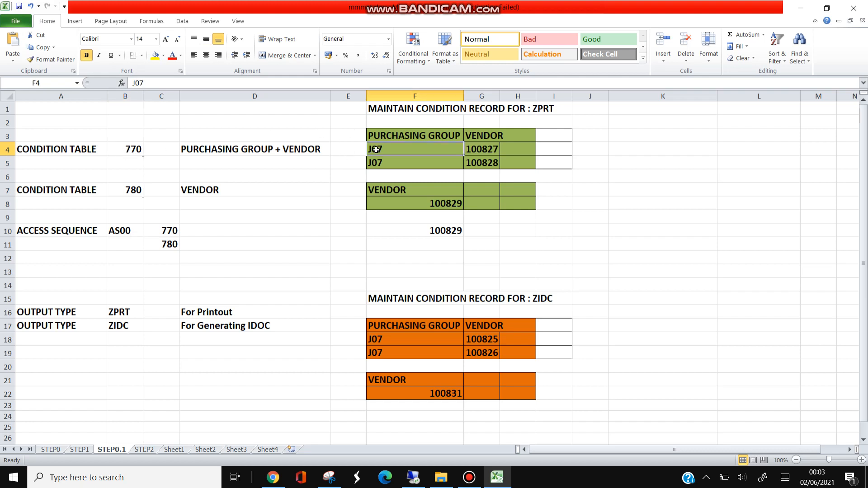
{"action": "left_click", "coordinate": [483, 149]}
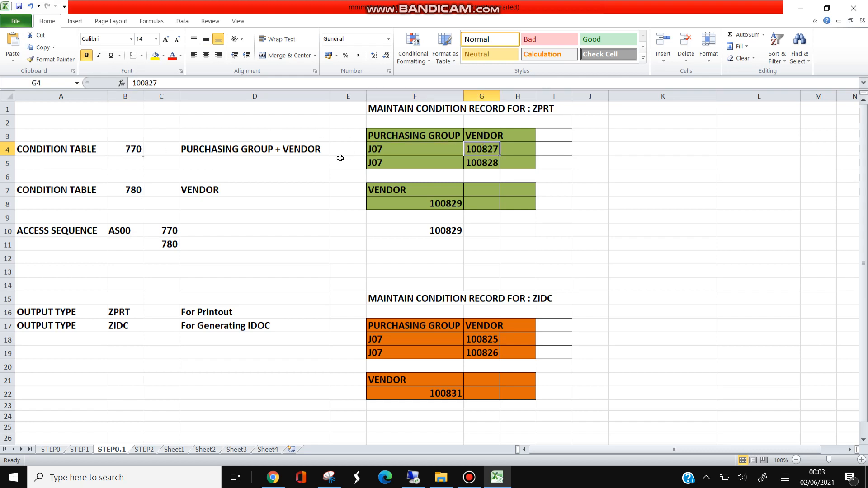
{"action": "left_click", "coordinate": [130, 145]}
{"action": "left_click", "coordinate": [419, 149]}
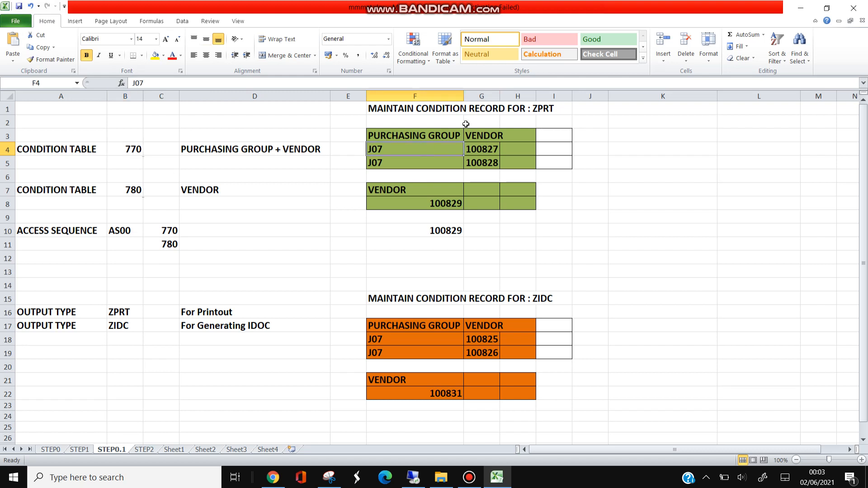
{"action": "left_click", "coordinate": [547, 107]}
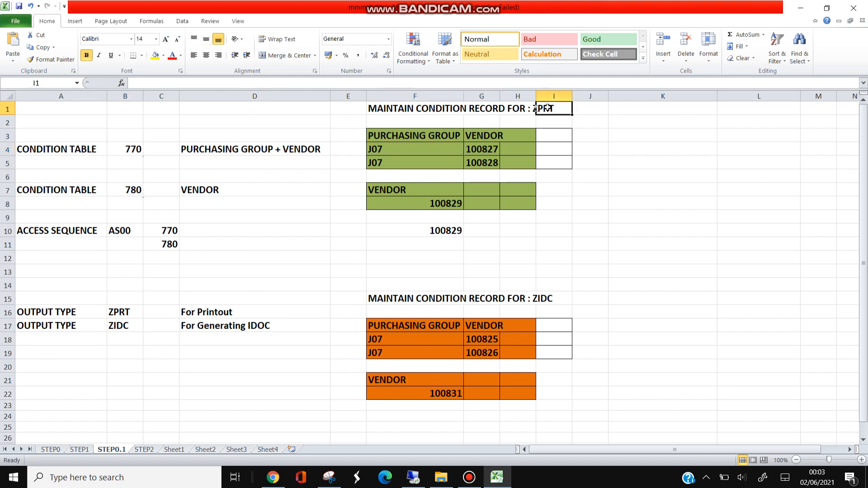
{"action": "left_click", "coordinate": [128, 189]}
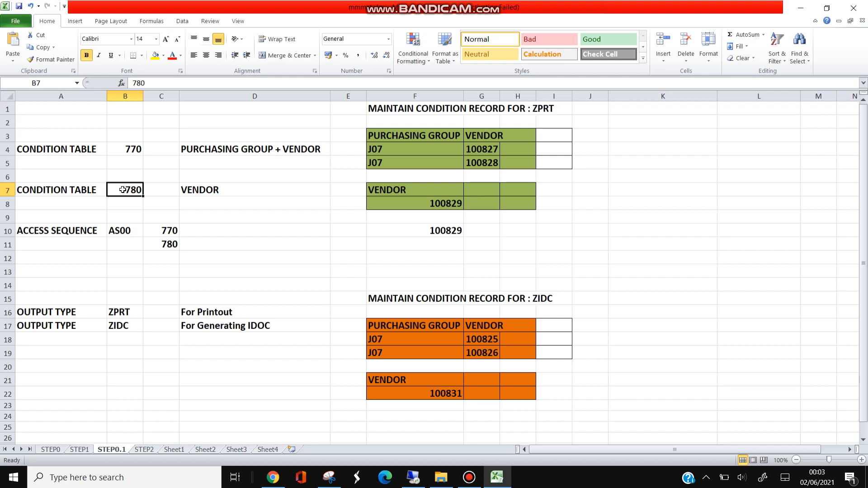
{"action": "left_click", "coordinate": [415, 189]}
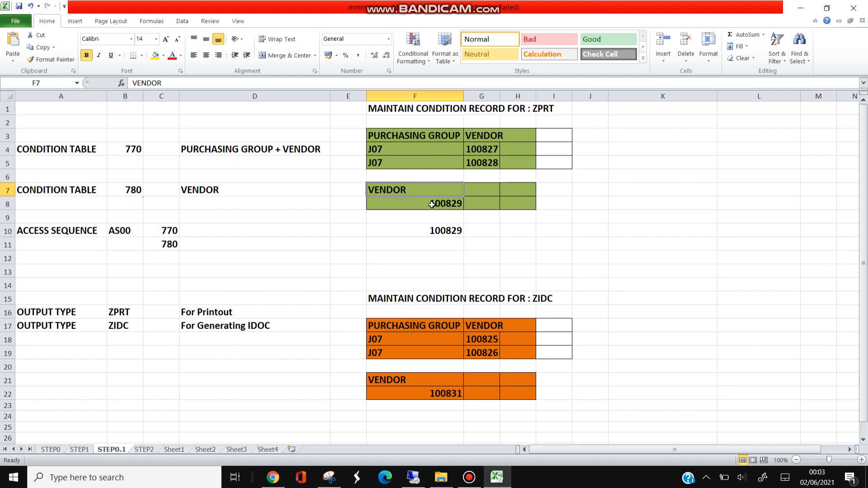
{"action": "left_click", "coordinate": [432, 204]}
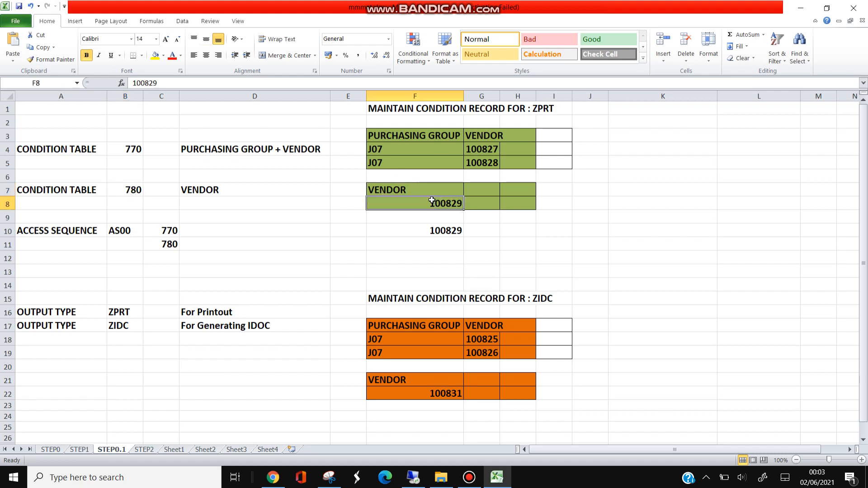
{"action": "left_click", "coordinate": [542, 108]}
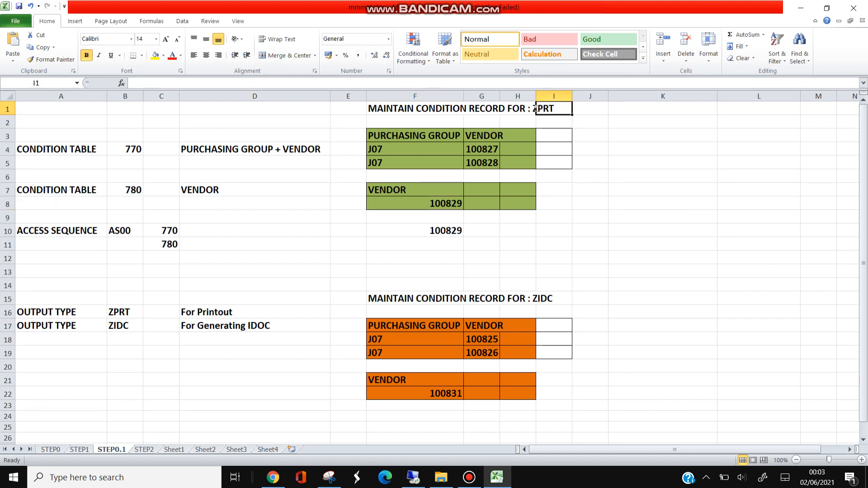
Switch to SAP and mark the access for table 770 in access sequence AS00 as exclusive
{"action": "key", "text": "alt+Tab"}
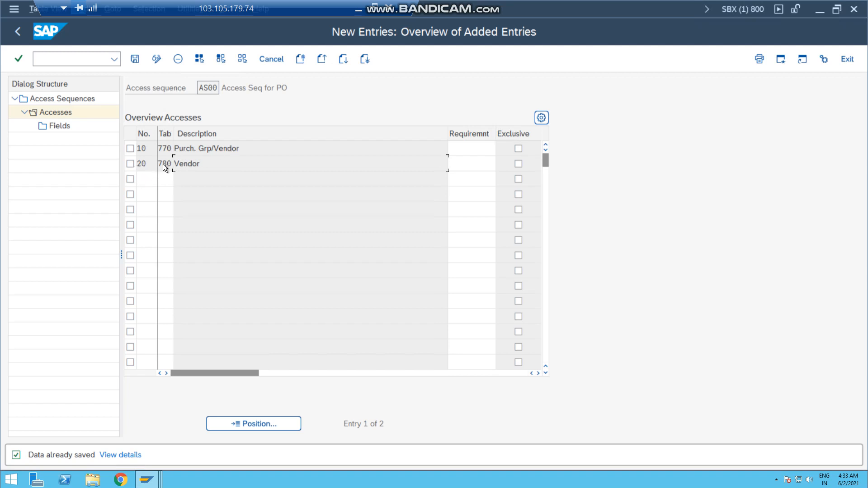
{"action": "left_click", "coordinate": [188, 163]}
{"action": "double_click", "coordinate": [186, 163]}
{"action": "left_click", "coordinate": [147, 90]}
{"action": "left_click_drag", "start_coordinate": [241, 148], "coordinate": [175, 149]}
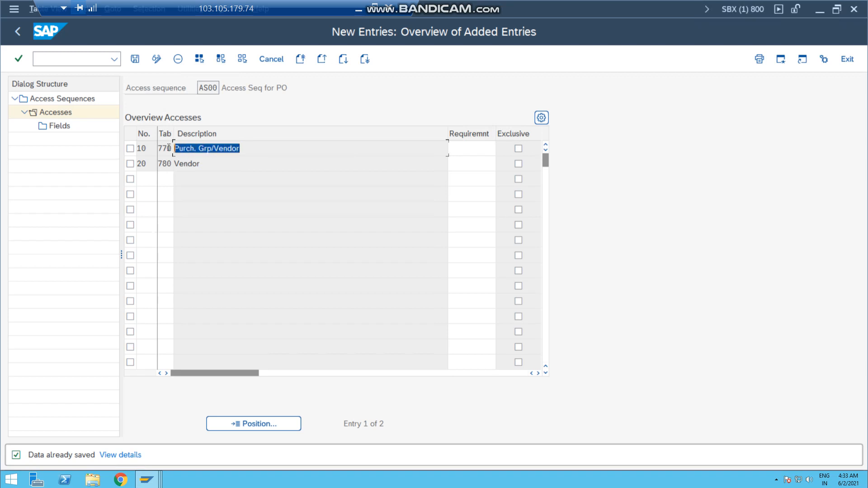
{"action": "left_click", "coordinate": [518, 150]}
{"action": "left_click_drag", "start_coordinate": [255, 147], "coordinate": [171, 148]}
Mark the access for table 780, Vendor, as exclusive and save the access sequence
{"action": "left_click", "coordinate": [129, 164]}
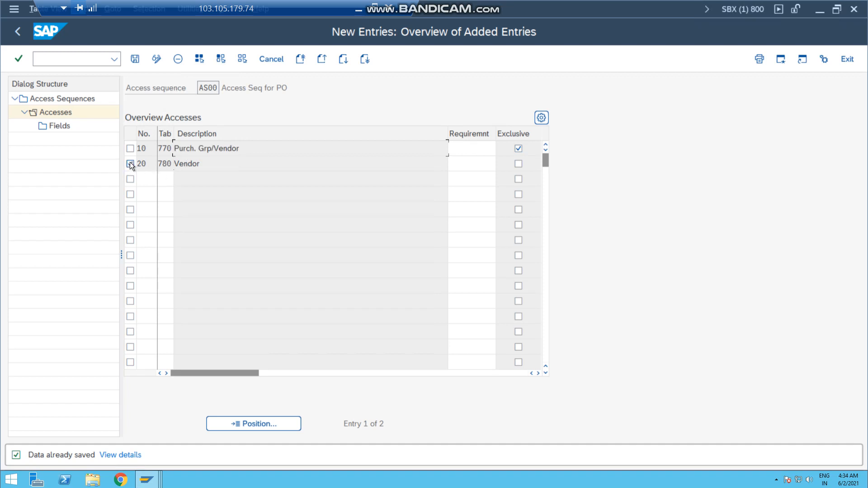
{"action": "left_click", "coordinate": [130, 164]}
{"action": "double_click", "coordinate": [173, 164]}
{"action": "left_click", "coordinate": [518, 163]}
{"action": "double_click", "coordinate": [227, 165]}
{"action": "left_click", "coordinate": [134, 58]}
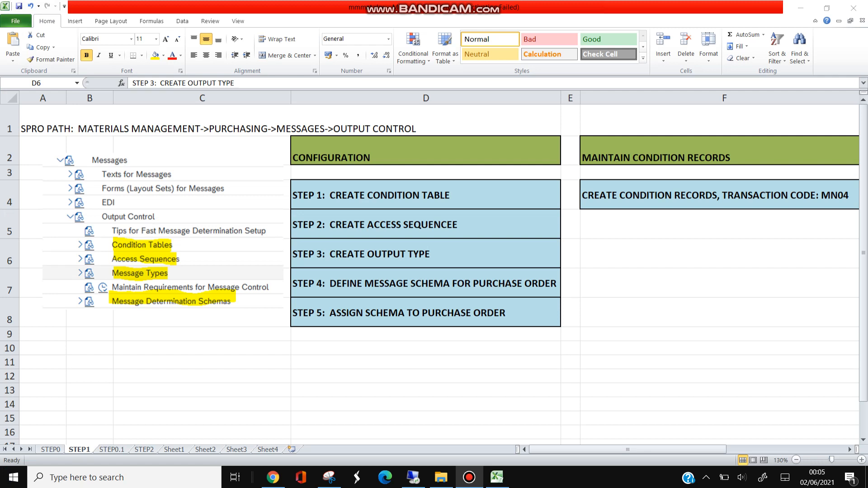
Switch to the Excel workbook and review the planned output types ZPRT and ZIDC on sheet STEP0.1
{"action": "left_click", "coordinate": [113, 450]}
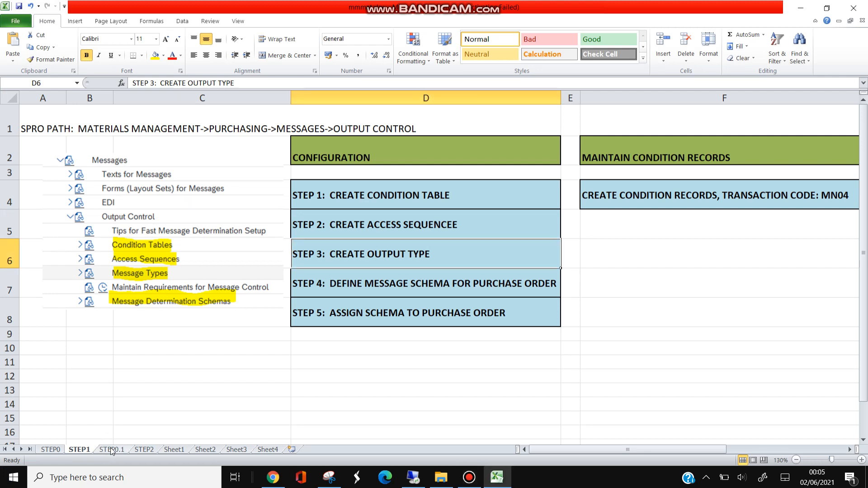
{"action": "left_click", "coordinate": [112, 451]}
{"action": "left_click", "coordinate": [100, 395]}
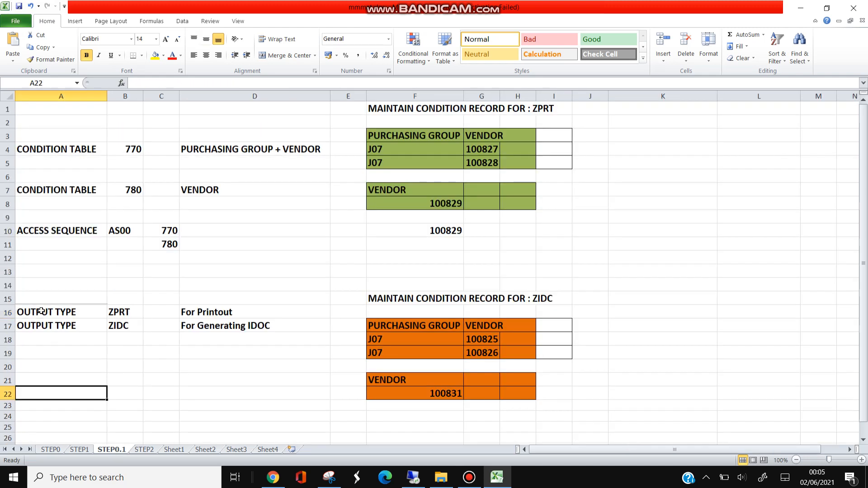
{"action": "left_click_drag", "start_coordinate": [46, 311], "coordinate": [126, 321]}
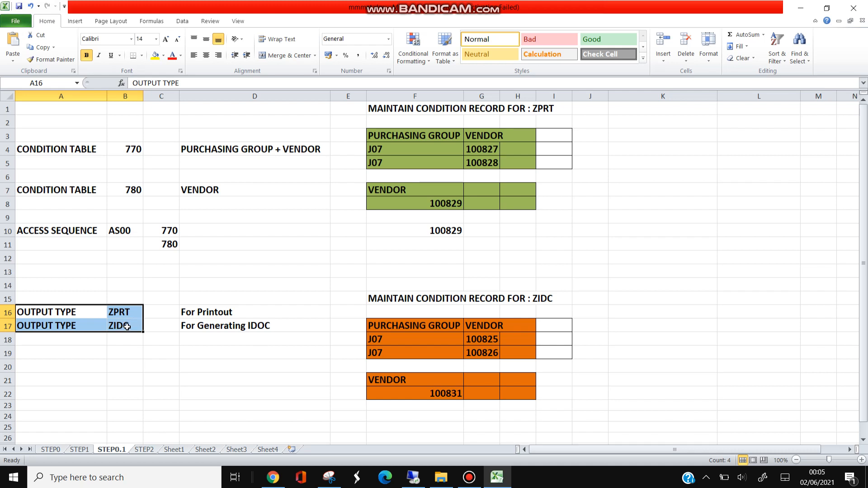
{"action": "left_click", "coordinate": [128, 326]}
{"action": "left_click", "coordinate": [70, 326]}
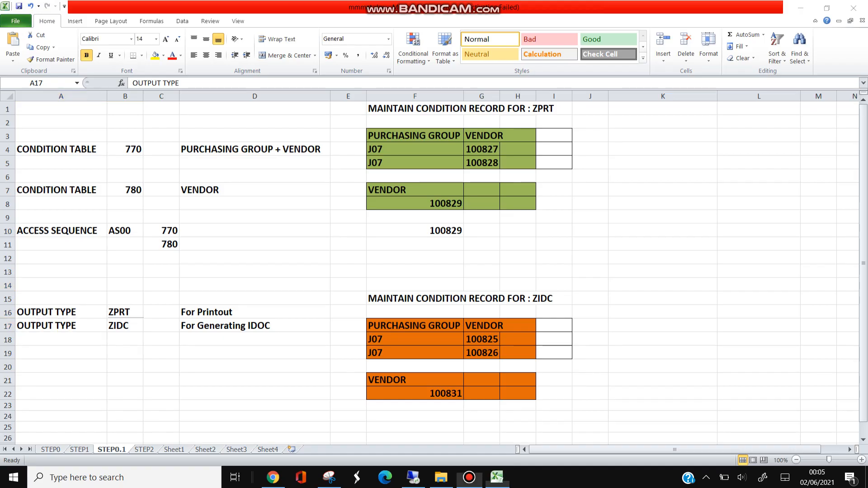
Switch to SAP and open Maintain Message Types for PO under Define Message Types for Purchase Order
{"action": "key", "text": "alt+Tab"}
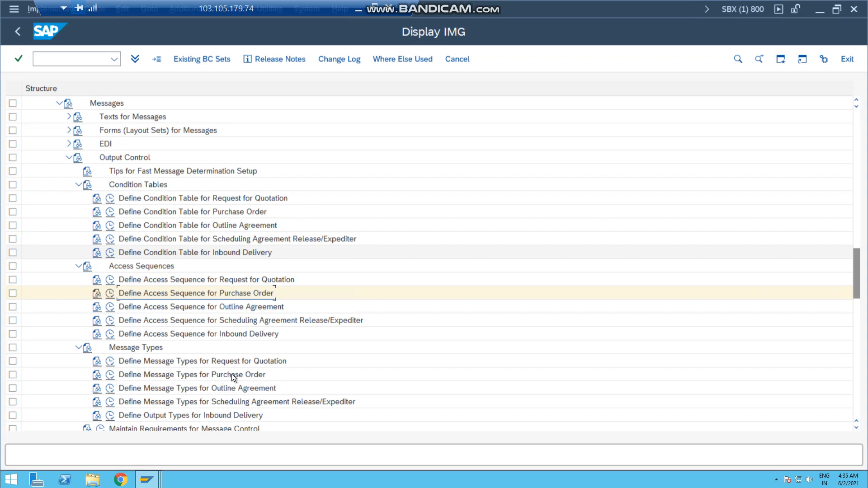
{"action": "left_click", "coordinate": [111, 376]}
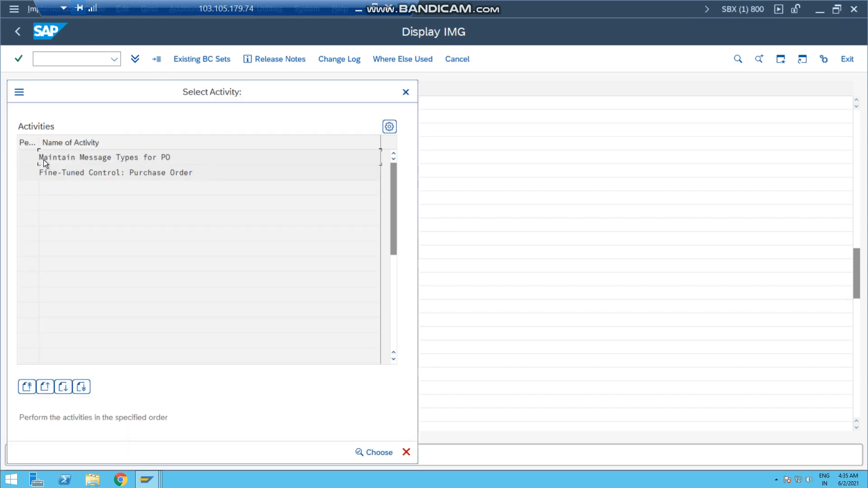
{"action": "left_click_drag", "start_coordinate": [126, 91], "coordinate": [218, 112]}
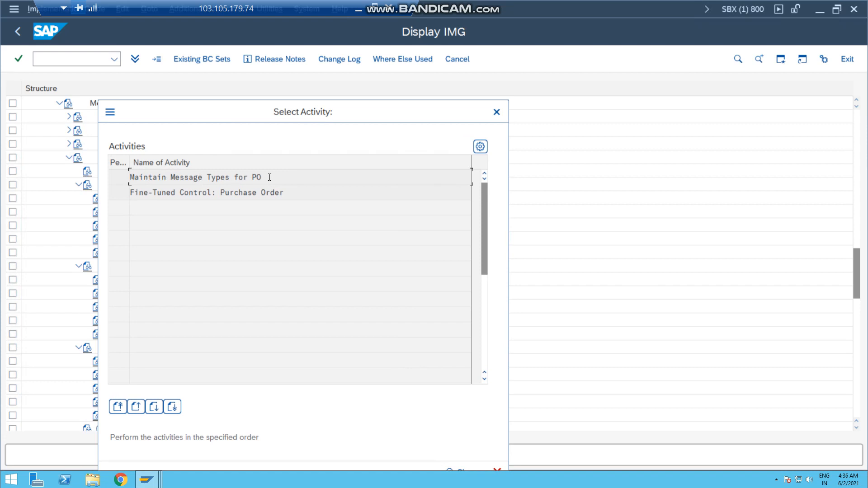
{"action": "left_click_drag", "start_coordinate": [262, 177], "coordinate": [129, 179]}
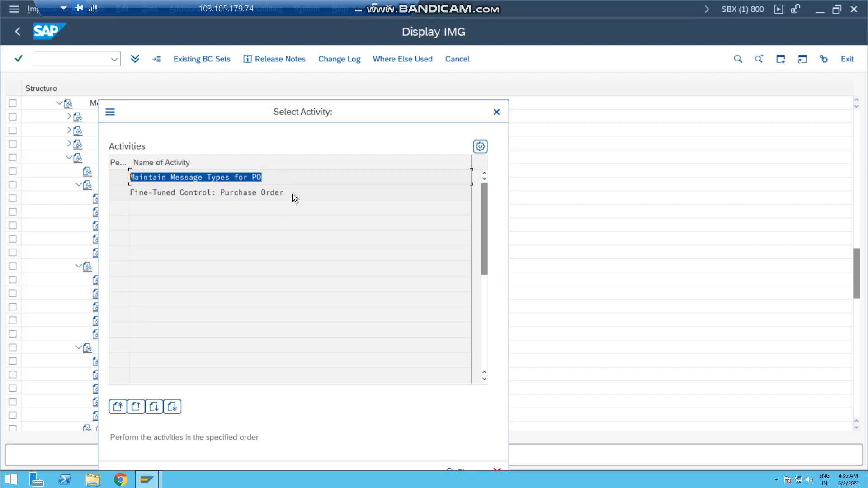
{"action": "left_click_drag", "start_coordinate": [285, 193], "coordinate": [139, 193]}
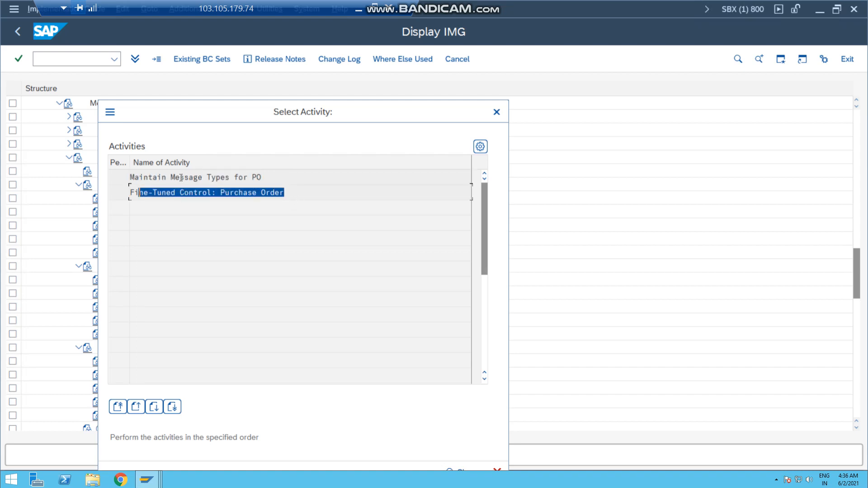
{"action": "double_click", "coordinate": [181, 177]}
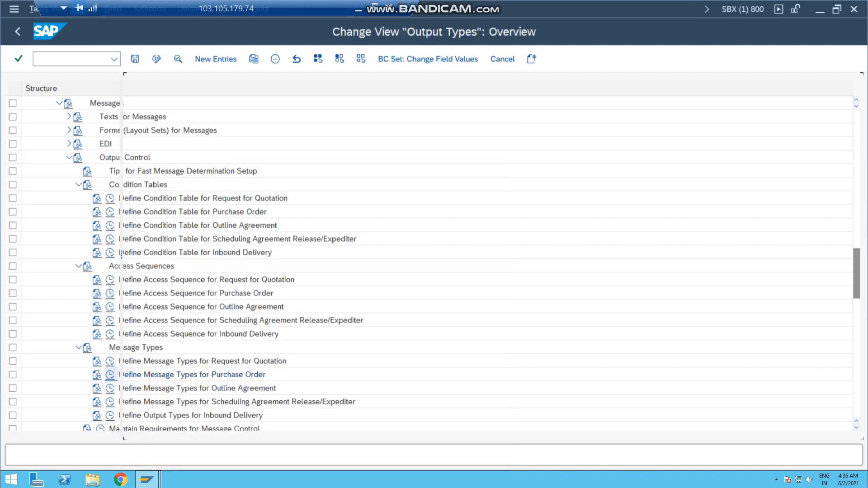
Copy the output type NEU and set the copy's output type to ZPRT
{"action": "left_click", "coordinate": [156, 195]}
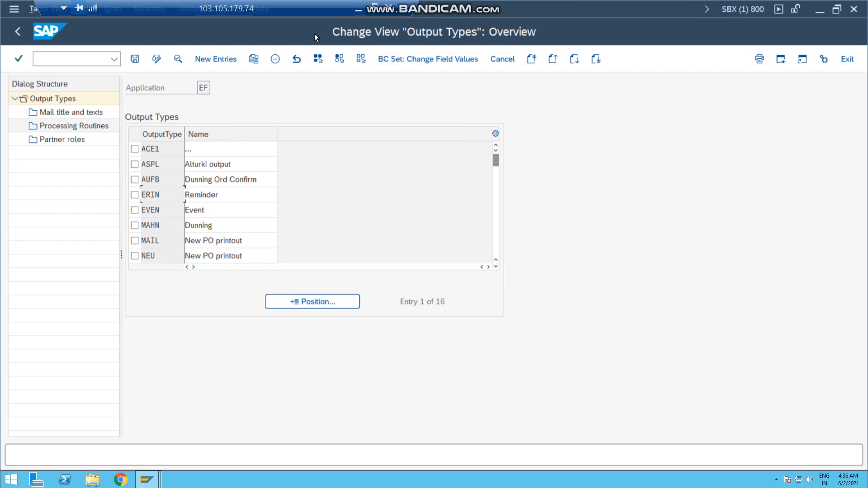
{"action": "left_click", "coordinate": [135, 256]}
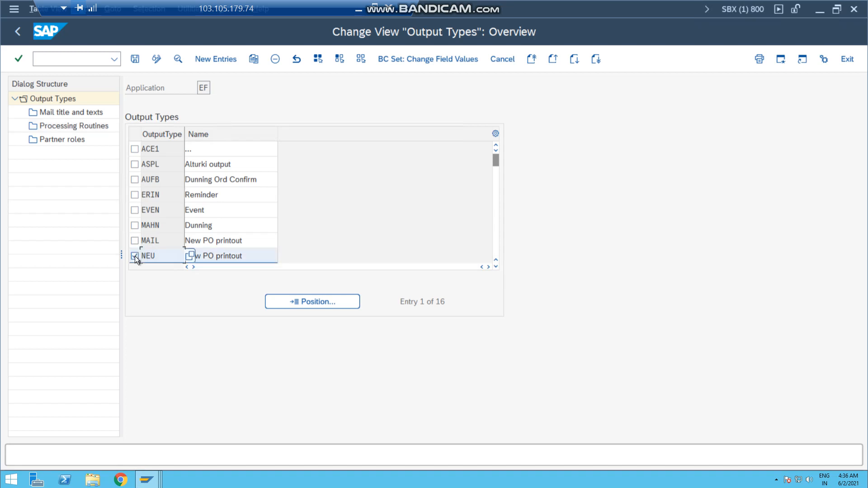
{"action": "left_click", "coordinate": [225, 256]}
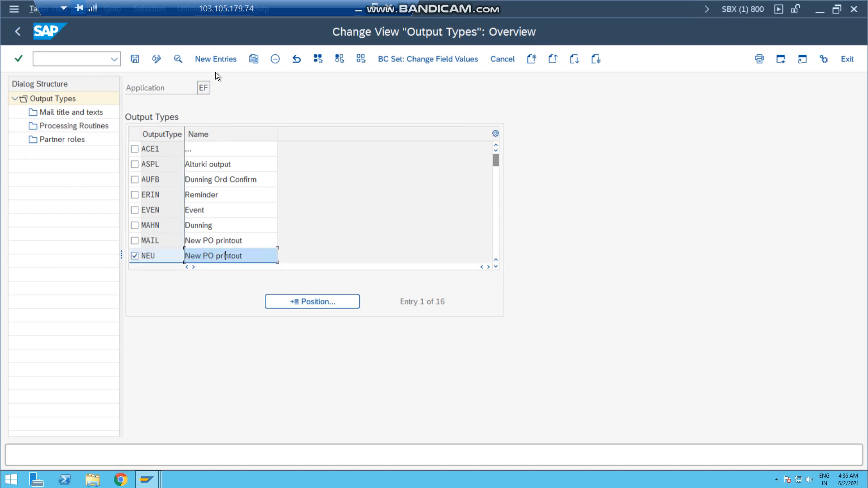
{"action": "left_click", "coordinate": [253, 60]}
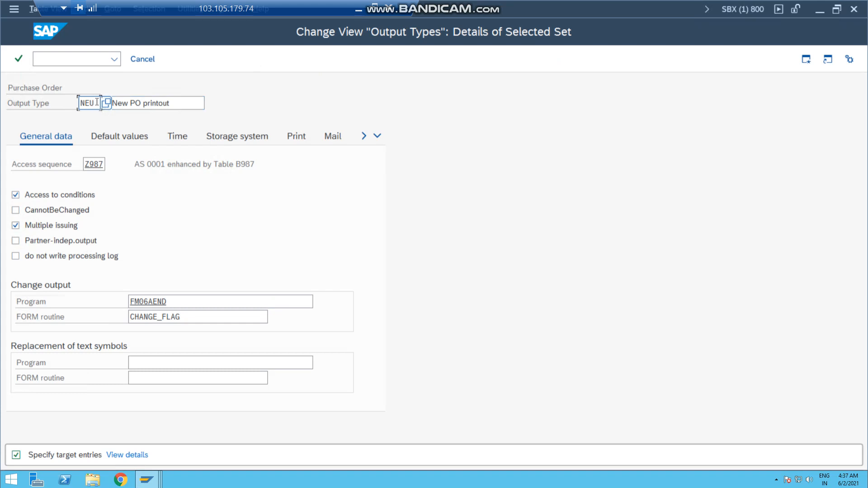
{"action": "key", "text": "BackSpace"}
{"action": "key", "text": "BackSpace"}
{"action": "key", "text": "BackSpace"}
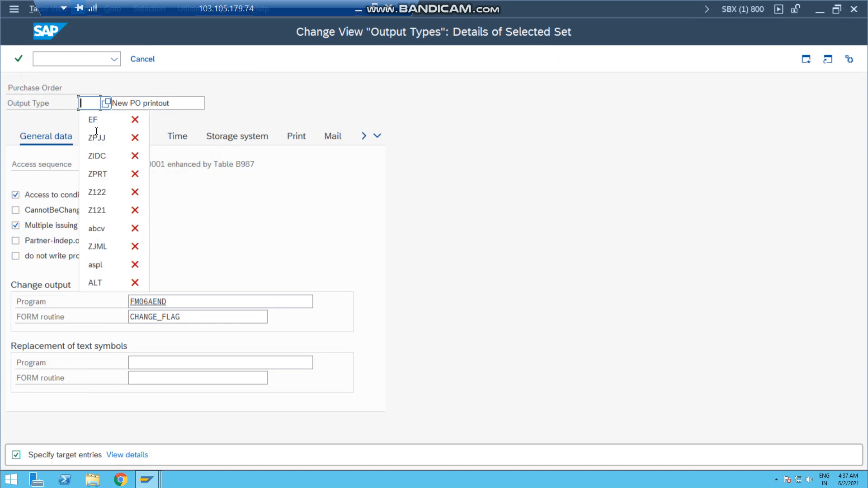
{"action": "left_click", "coordinate": [97, 174]}
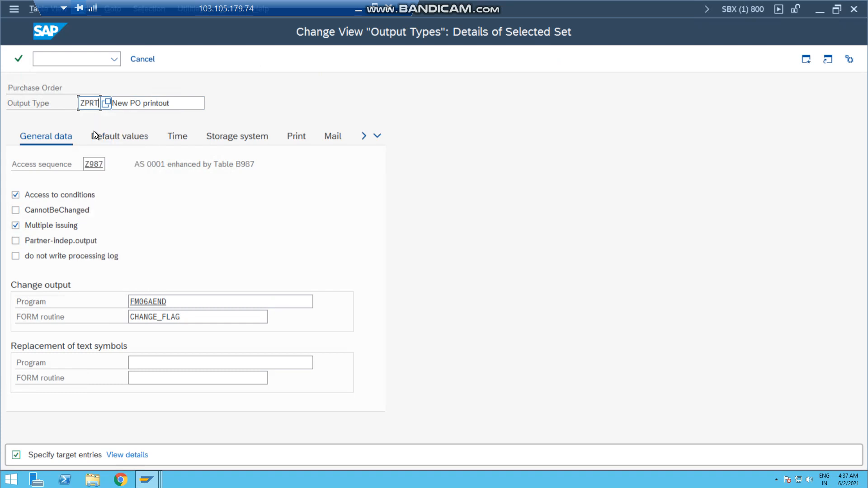
Shorten the description of output type ZPRT to "PO printout"
{"action": "left_click", "coordinate": [129, 106]}
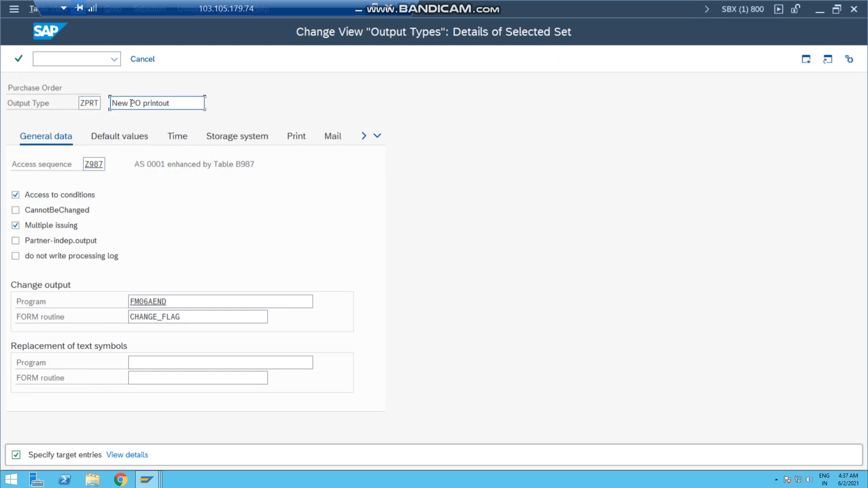
{"action": "key", "text": "BackSpace"}
{"action": "key", "text": "BackSpace"}
{"action": "key", "text": "BackSpace"}
{"action": "key", "text": "BackSpace"}
Set the access sequence of output type ZPRT to AS00, accept the copied entry and save it
{"action": "left_click", "coordinate": [86, 165]}
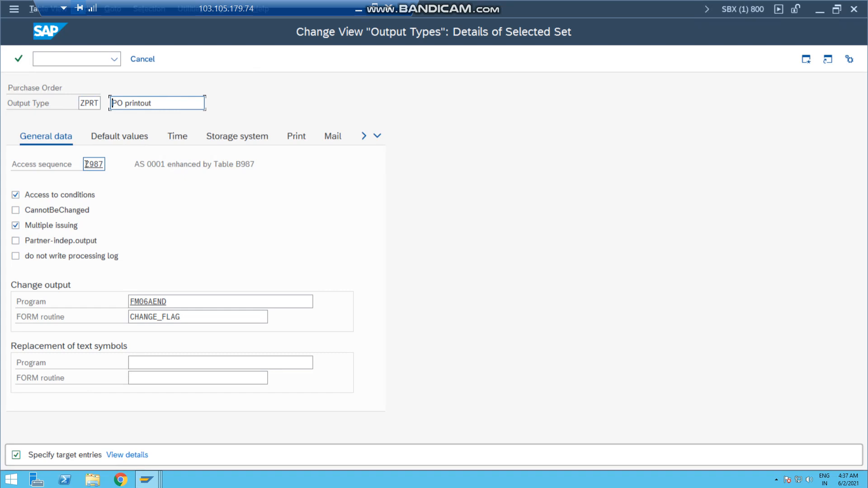
{"action": "key", "text": "Delete"}
{"action": "key", "text": "Delete"}
{"action": "key", "text": "Delete"}
{"action": "key", "text": "Delete"}
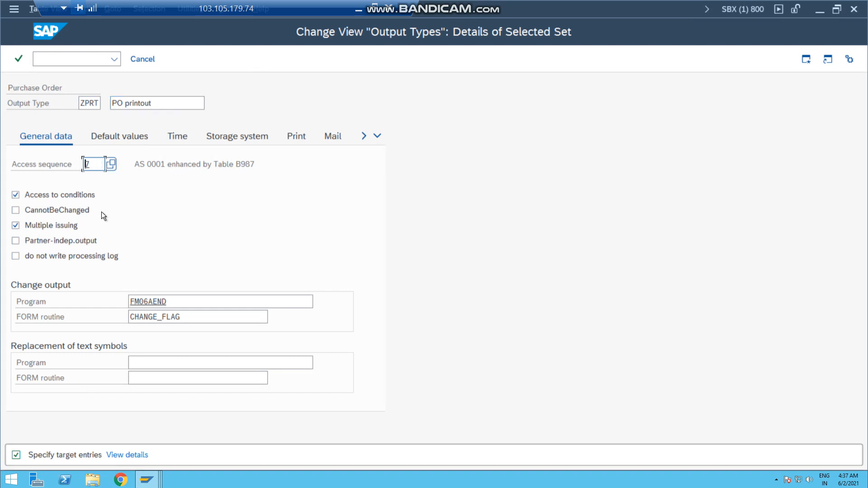
{"action": "key", "text": "BackSpace"}
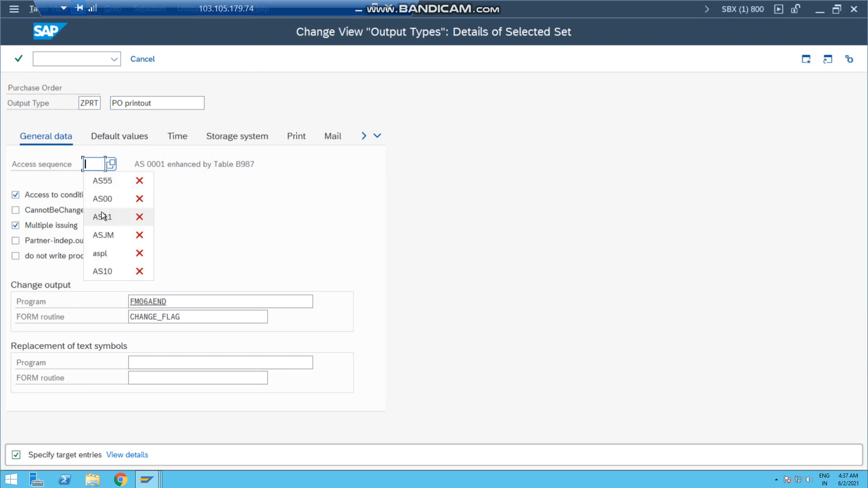
{"action": "left_click", "coordinate": [102, 199]}
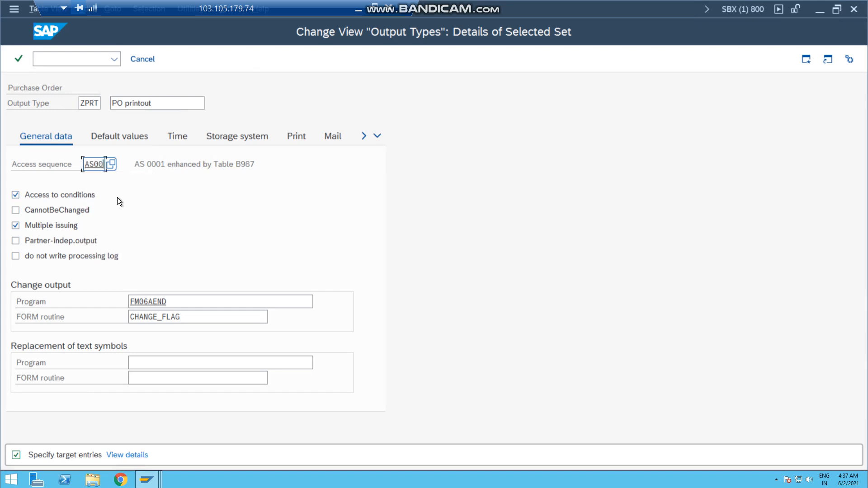
{"action": "key", "text": "Return"}
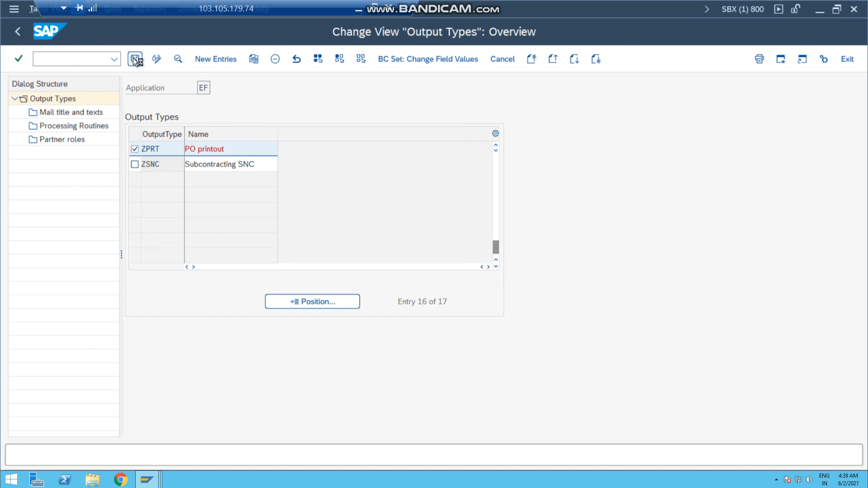
{"action": "left_click", "coordinate": [135, 59]}
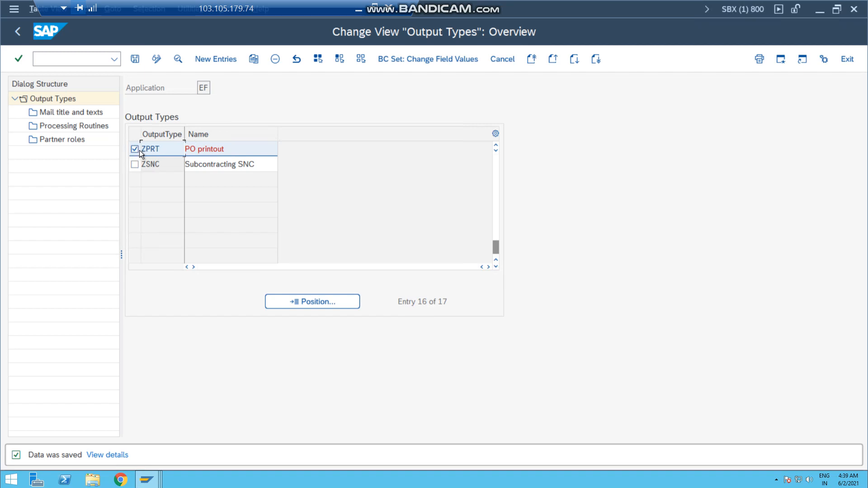
Open the processing routines of output type ZPRT and check the Print output and EDI media entries
{"action": "double_click", "coordinate": [64, 126]}
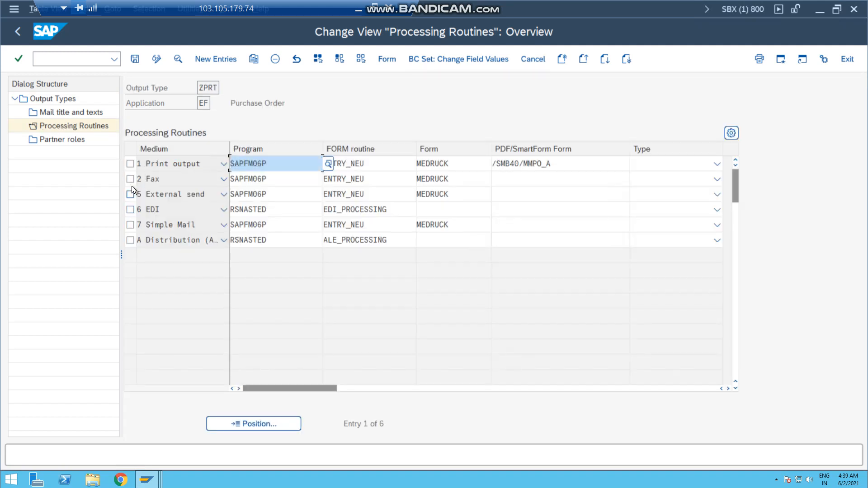
{"action": "left_click_drag", "start_coordinate": [200, 89], "coordinate": [234, 91]}
{"action": "left_click", "coordinate": [285, 90]}
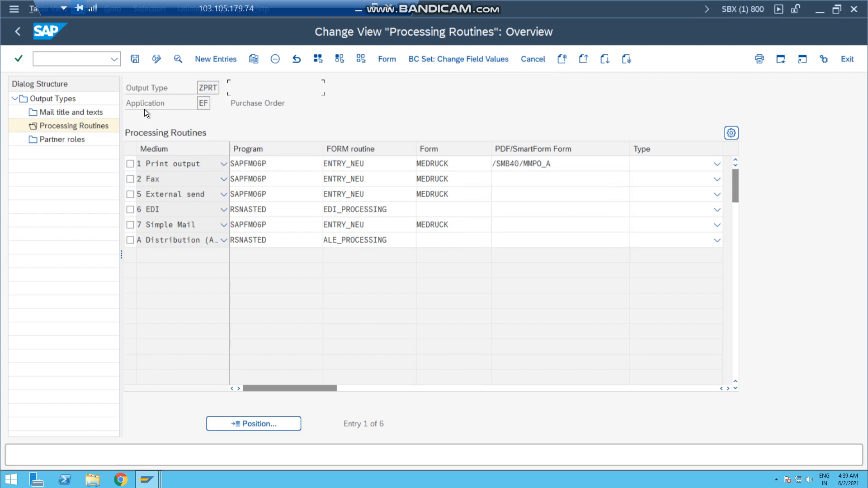
{"action": "double_click", "coordinate": [219, 105]}
{"action": "left_click", "coordinate": [131, 210]}
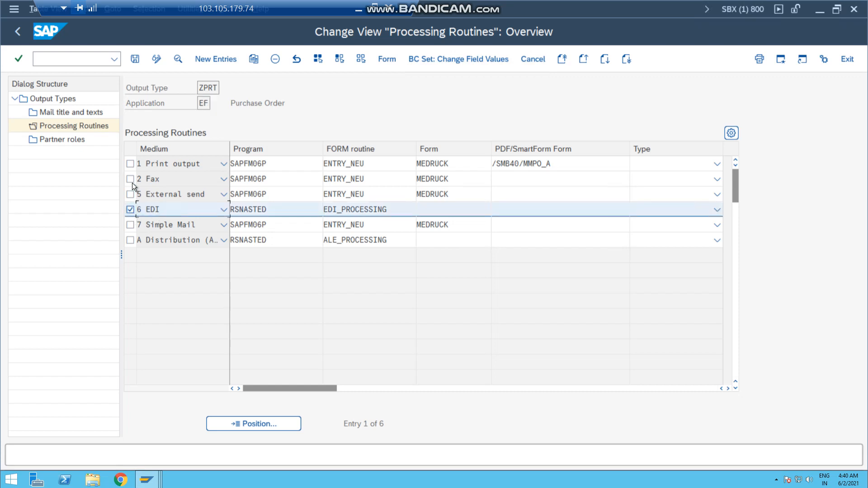
{"action": "left_click", "coordinate": [132, 163]}
{"action": "left_click", "coordinate": [132, 163]}
{"action": "left_click", "coordinate": [130, 210]}
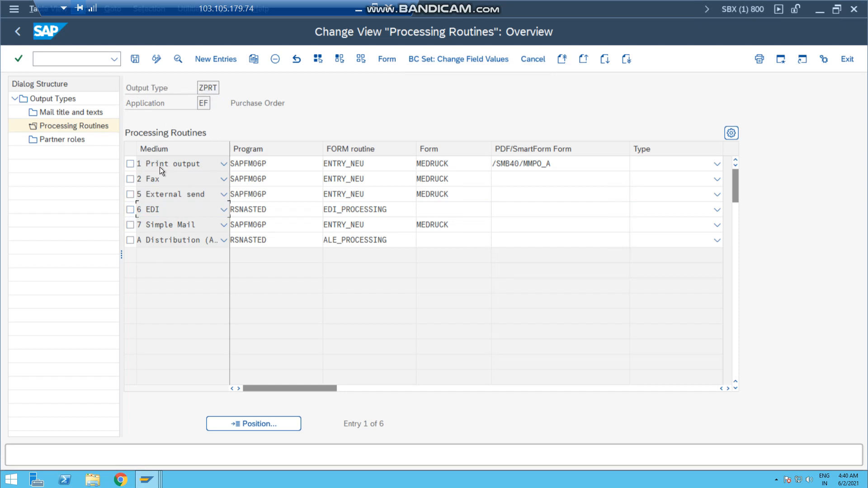
Examine the program and form assigned to Print output and the program assigned to EDI
{"action": "left_click_drag", "start_coordinate": [268, 164], "coordinate": [229, 162]}
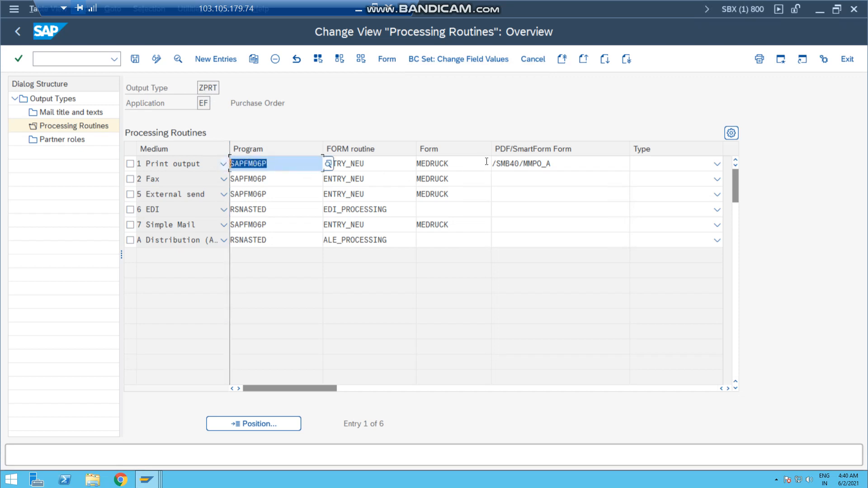
{"action": "left_click", "coordinate": [427, 162]}
{"action": "left_click_drag", "start_coordinate": [449, 162], "coordinate": [417, 161]}
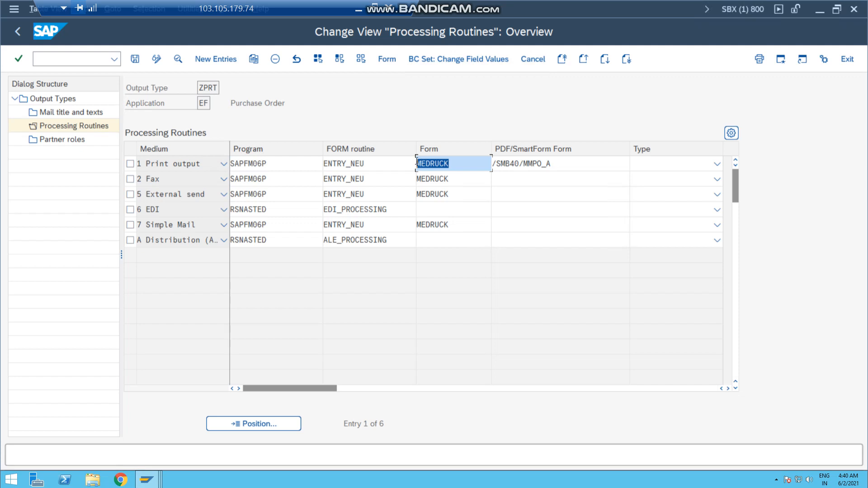
{"action": "left_click", "coordinate": [287, 163]}
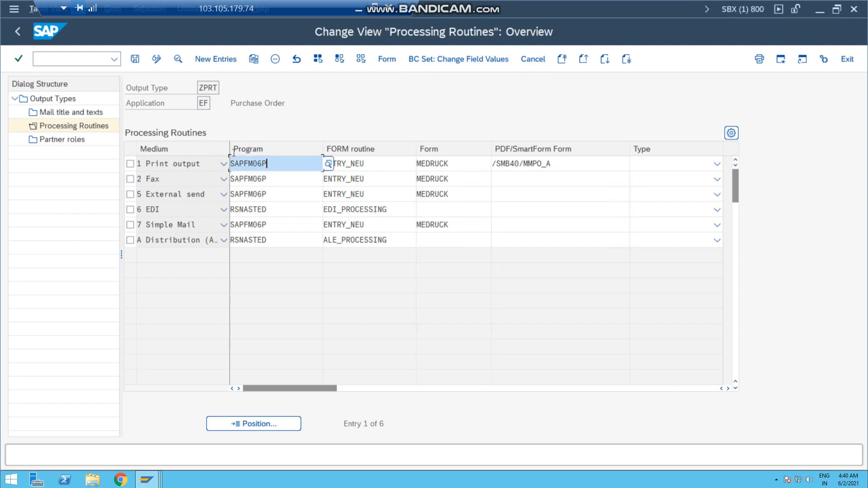
{"action": "left_click_drag", "start_coordinate": [287, 162], "coordinate": [230, 154]}
{"action": "left_click_drag", "start_coordinate": [450, 164], "coordinate": [416, 164]}
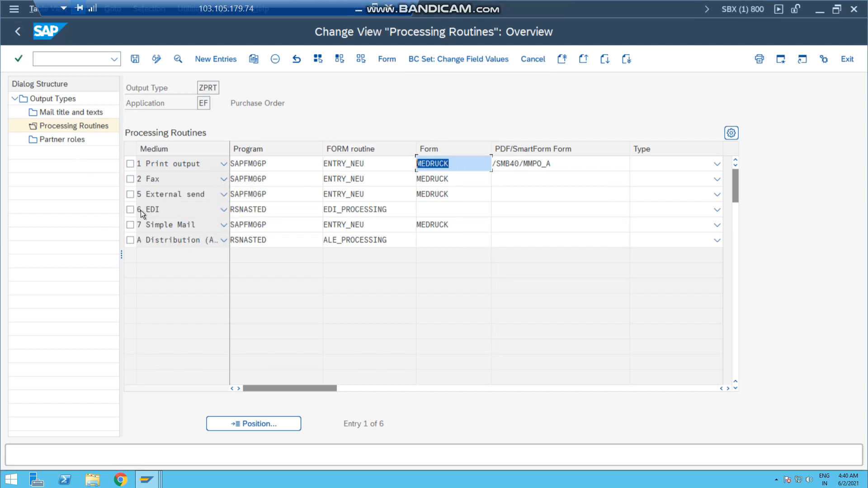
{"action": "left_click", "coordinate": [275, 209]}
{"action": "double_click", "coordinate": [245, 206]}
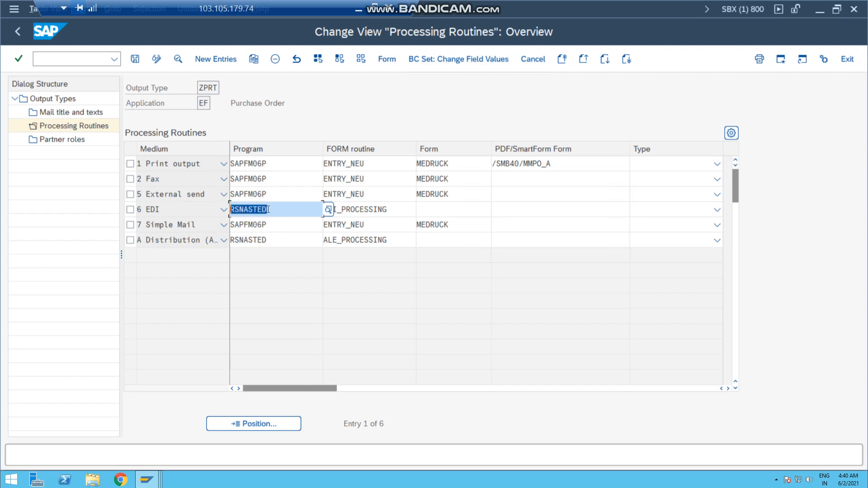
{"action": "key", "text": "ctrl+s"}
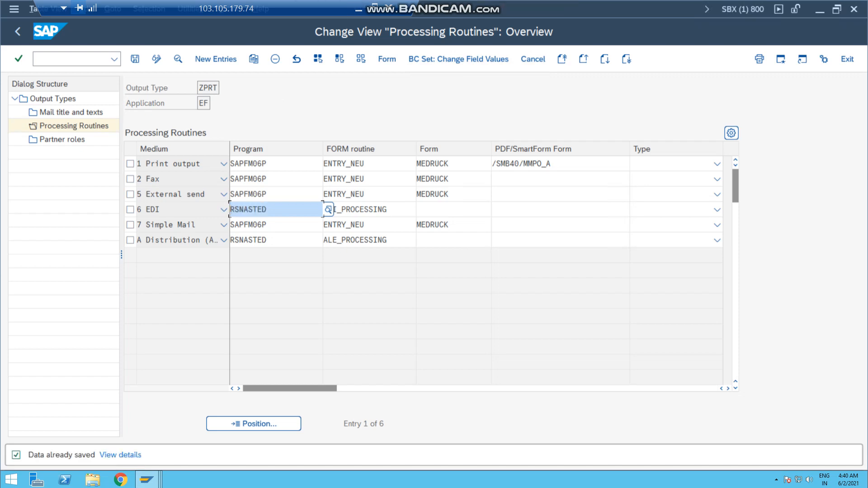
Replace the form of the Print output medium with ZALMEDRUCK and save the processing routines
{"action": "double_click", "coordinate": [460, 163]}
{"action": "left_click_drag", "start_coordinate": [459, 164], "coordinate": [414, 161]}
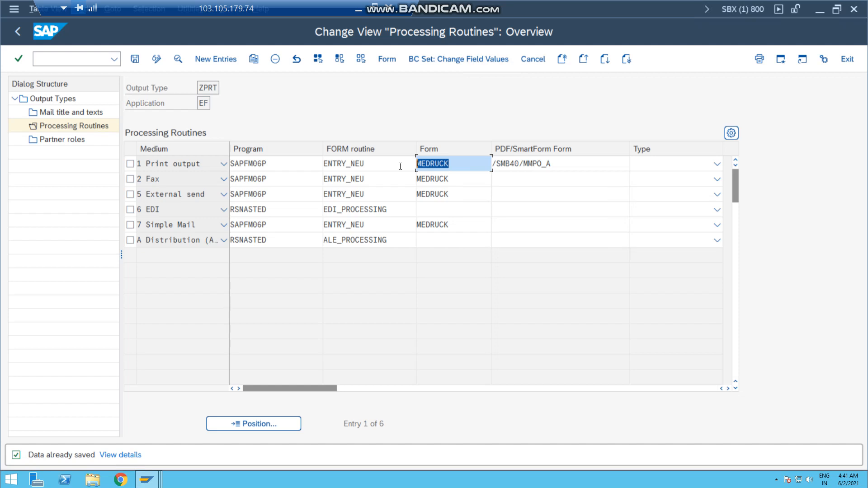
{"action": "key", "text": "BackSpace"}
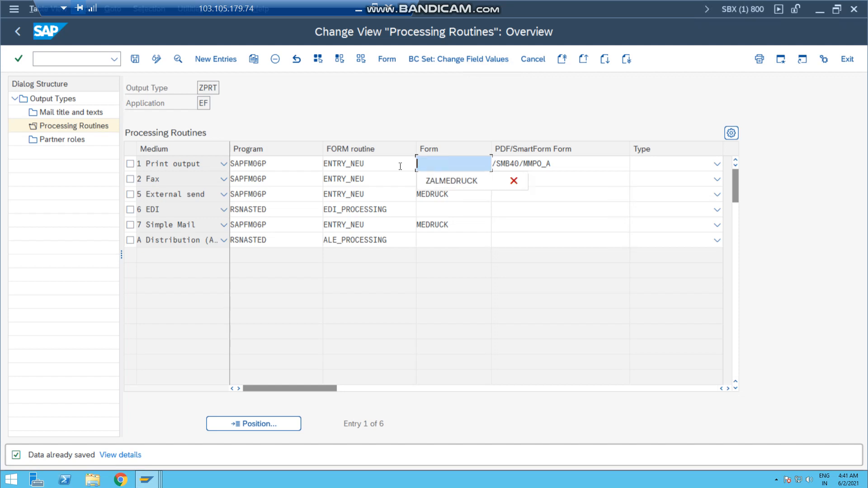
{"action": "left_click", "coordinate": [438, 182]}
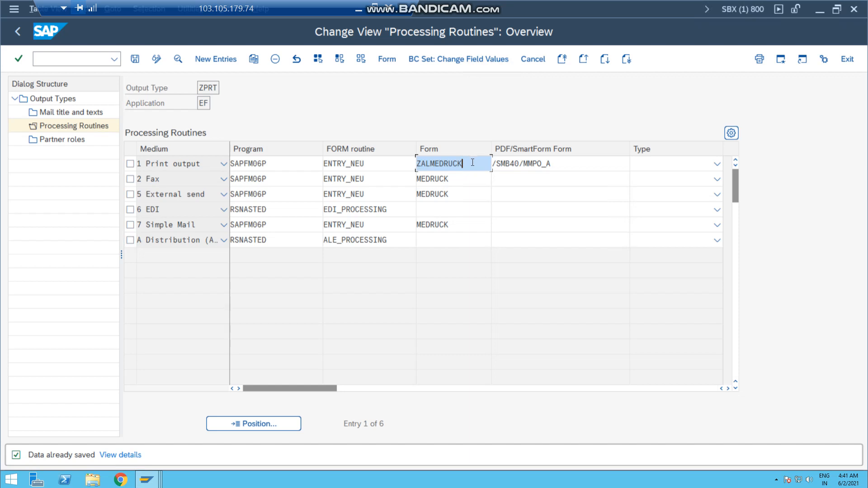
{"action": "left_click_drag", "start_coordinate": [473, 162], "coordinate": [413, 162]}
{"action": "key", "text": "Return"}
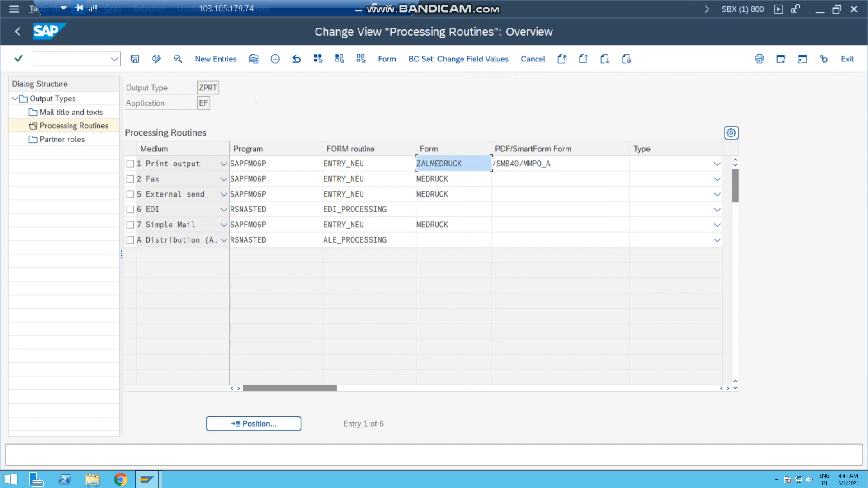
{"action": "left_click", "coordinate": [134, 61]}
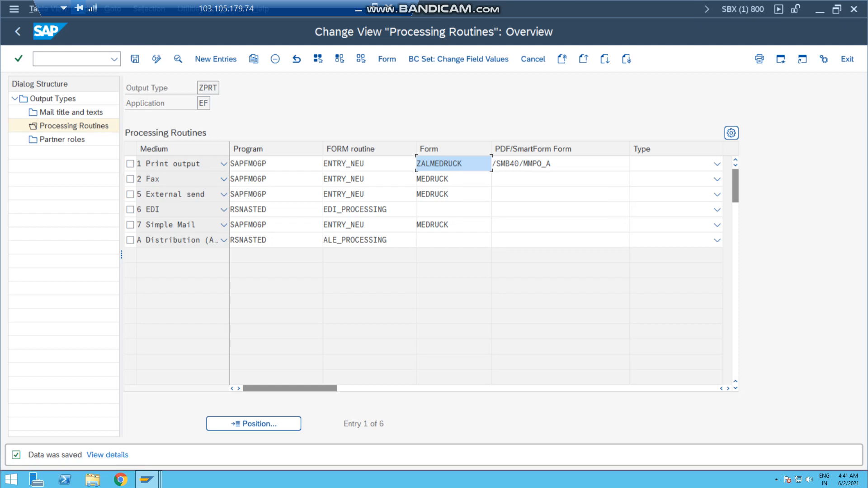
Return to the output types overview, copy output type NEU and set the copy's output type to ZIDC
{"action": "key", "text": "F3"}
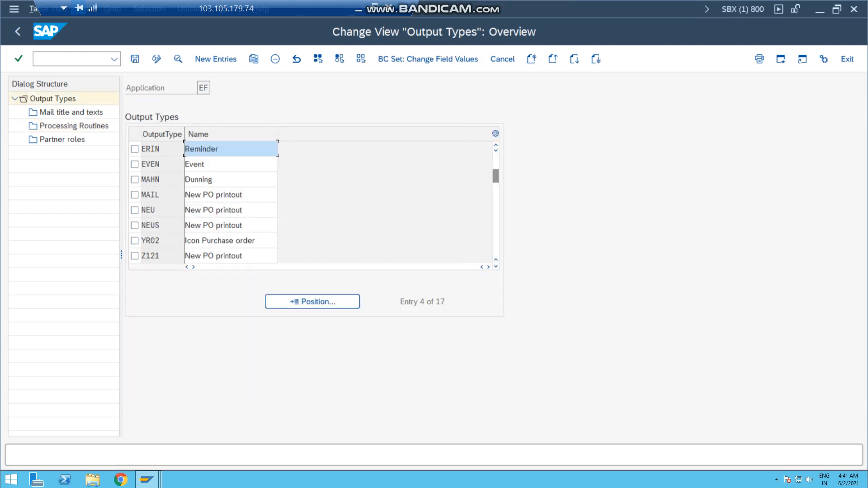
{"action": "left_click", "coordinate": [134, 210]}
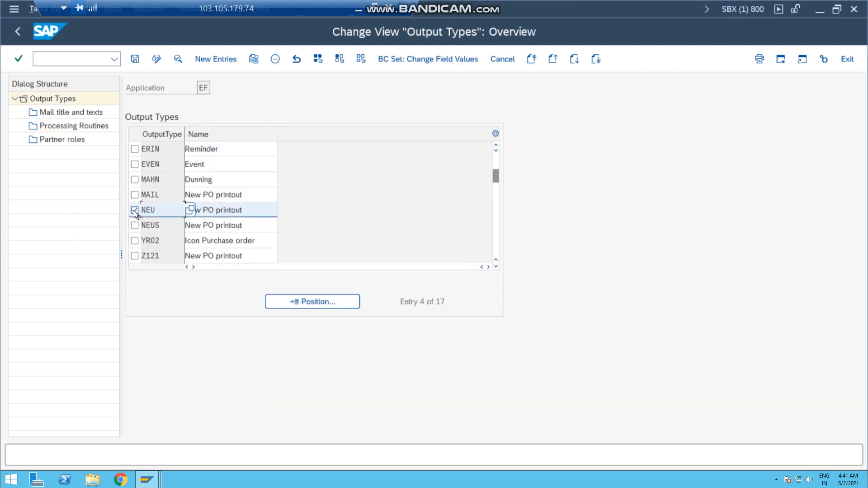
{"action": "left_click", "coordinate": [254, 59]}
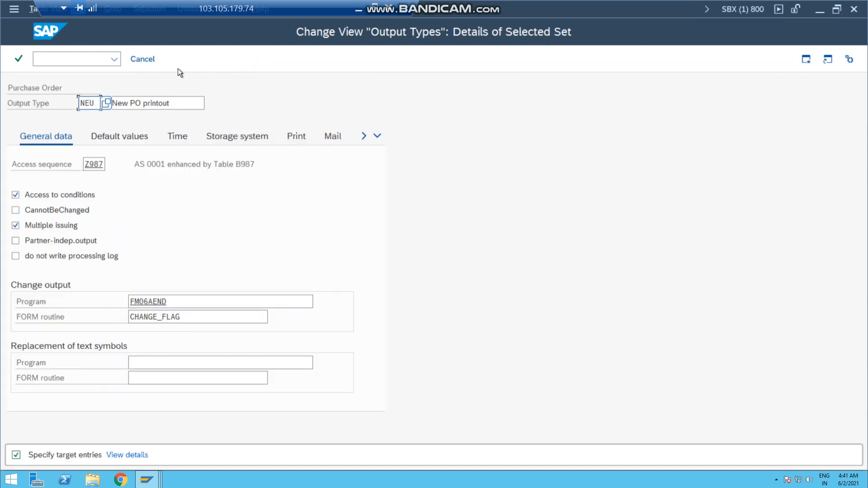
{"action": "double_click", "coordinate": [95, 103]}
{"action": "key", "text": "BackSpace"}
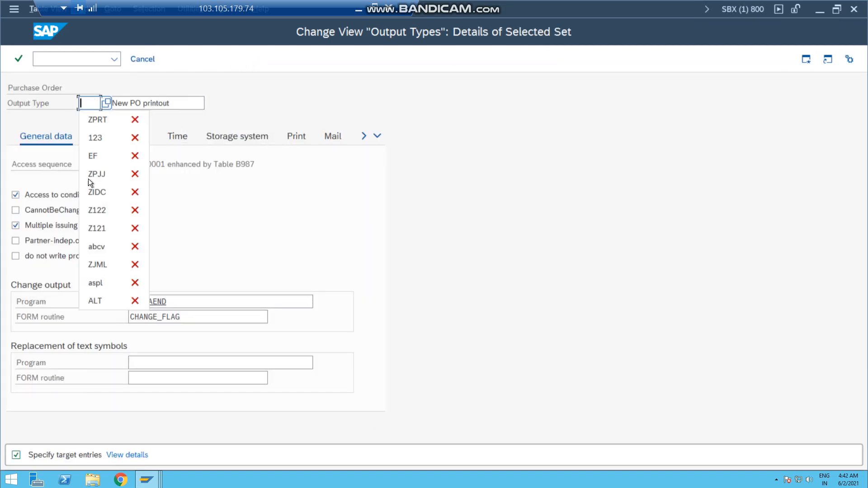
{"action": "left_click", "coordinate": [93, 192]}
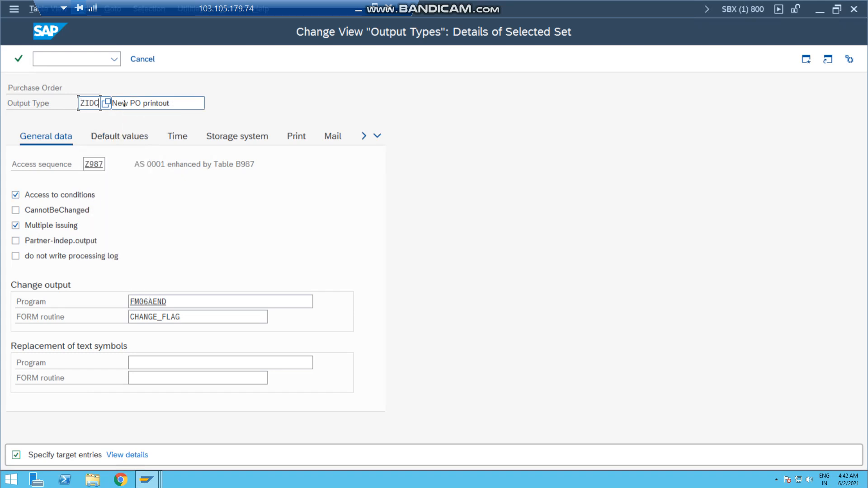
Change the description of output type ZIDC to "PO idoc"
{"action": "left_click", "coordinate": [124, 104]}
{"action": "key", "text": "Delete"}
{"action": "key", "text": "BackSpace"}
{"action": "key", "text": "BackSpace"}
{"action": "key", "text": "BackSpace"}
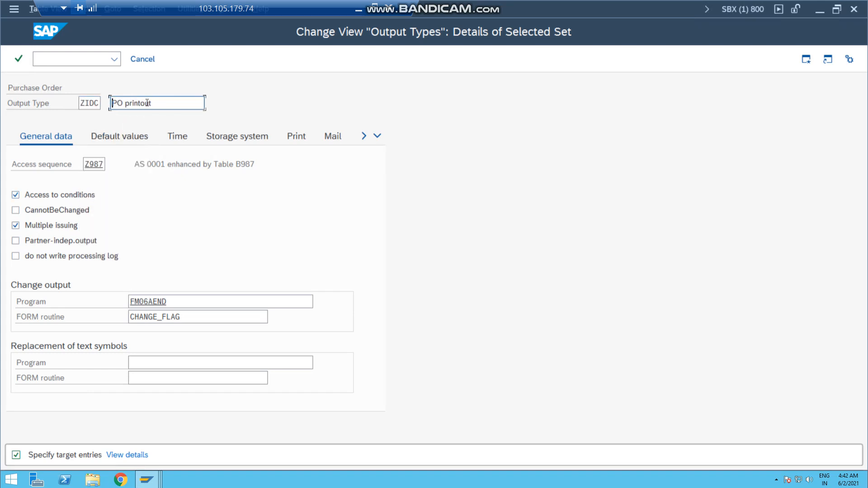
{"action": "left_click", "coordinate": [154, 103]}
{"action": "key", "text": "BackSpace"}
{"action": "key", "text": "BackSpace"}
{"action": "key", "text": "BackSpace"}
{"action": "key", "text": "BackSpace"}
{"action": "key", "text": "BackSpace"}
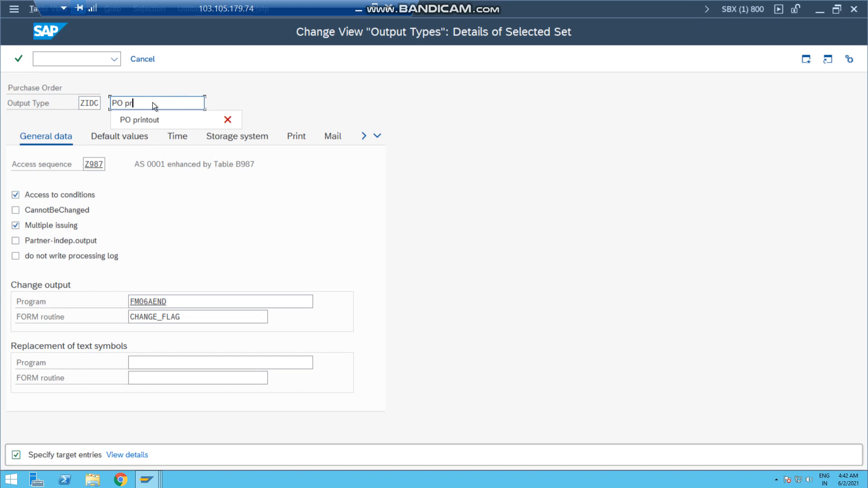
{"action": "key", "text": "BackSpace"}
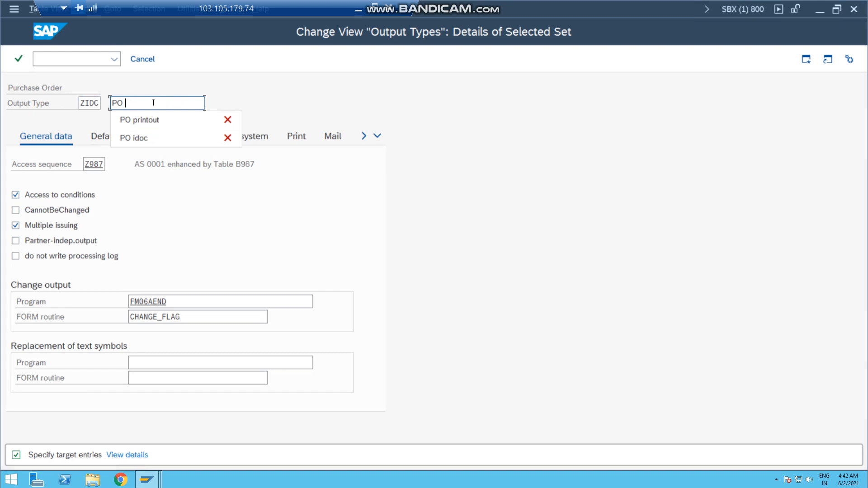
{"action": "key", "text": "Down"}
{"action": "key", "text": "Down"}
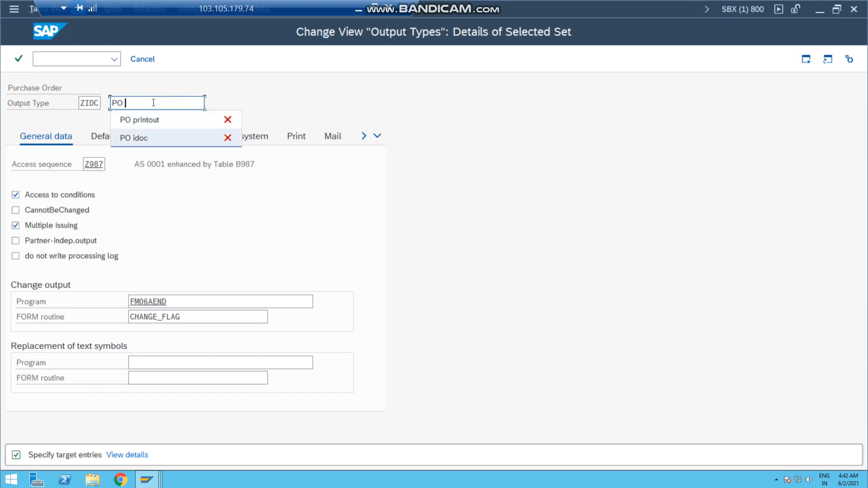
{"action": "key", "text": "Return"}
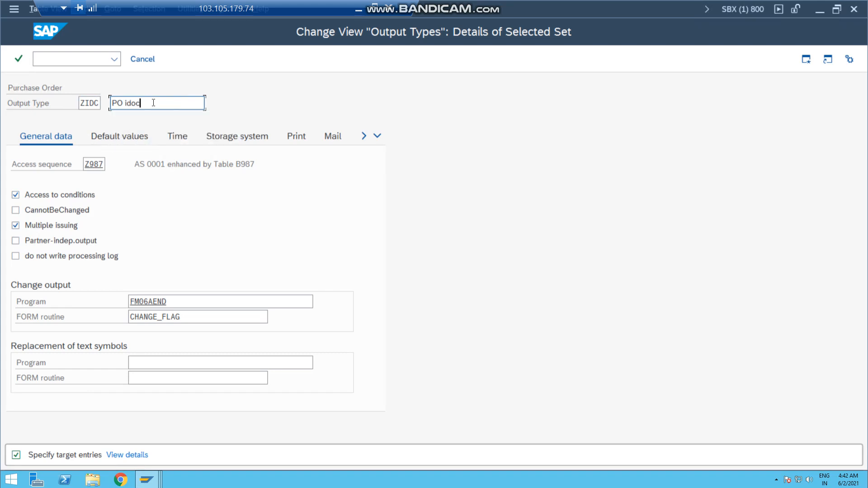
Set the access sequence of ZIDC to AS00 and copy the entry with all its dependent entries
{"action": "double_click", "coordinate": [88, 164]}
{"action": "key", "text": "BackSpace"}
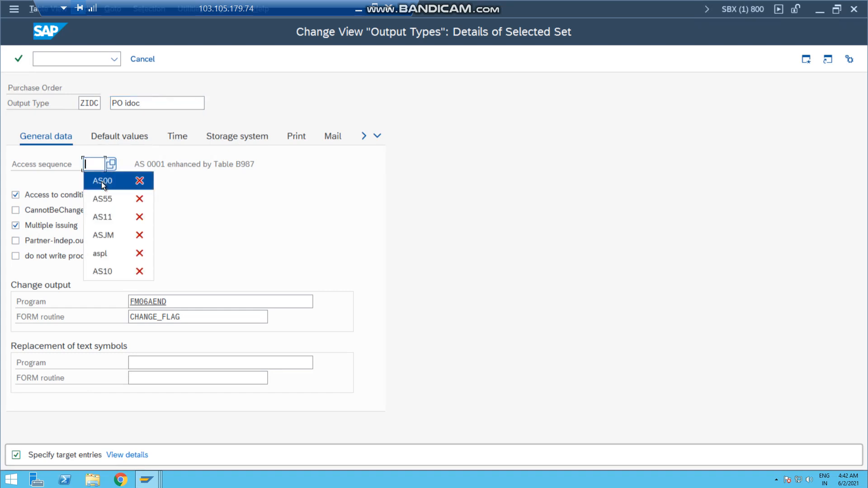
{"action": "left_click", "coordinate": [102, 182]}
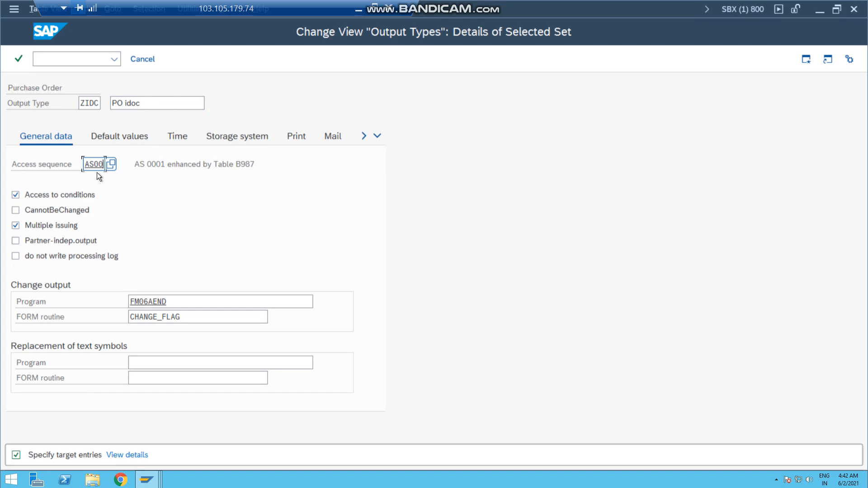
{"action": "left_click", "coordinate": [85, 103]}
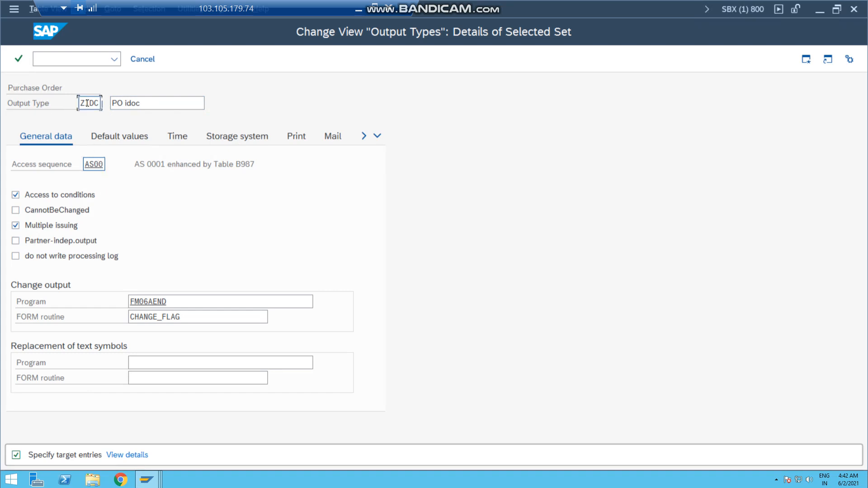
{"action": "left_click", "coordinate": [94, 164]}
{"action": "key", "text": "Return"}
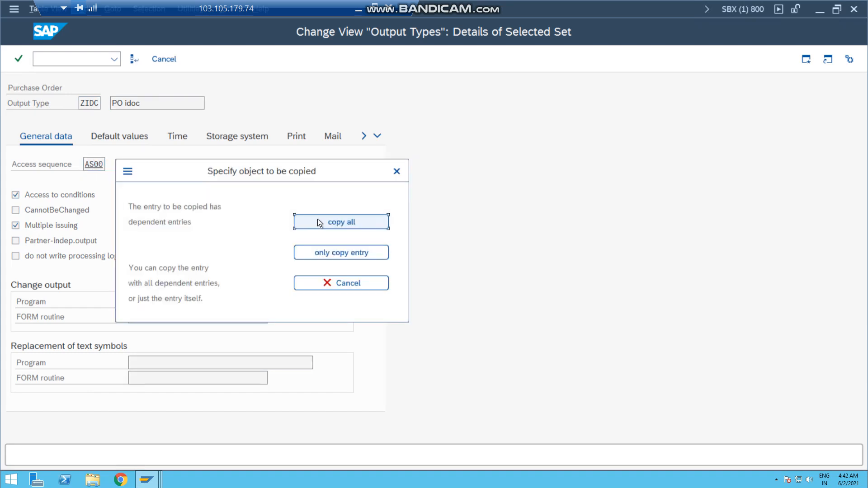
{"action": "left_click", "coordinate": [318, 222]}
{"action": "key", "text": "Return"}
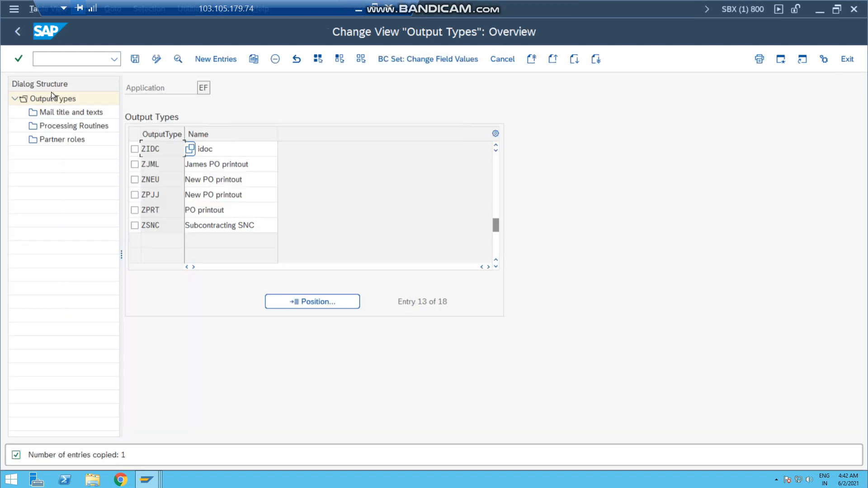
Save output type ZIDC and open its processing routines
{"action": "left_click", "coordinate": [134, 59]}
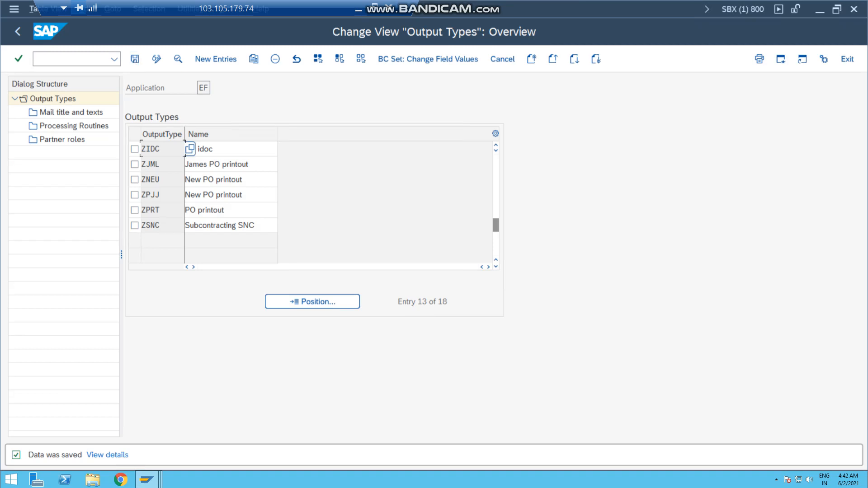
{"action": "left_click", "coordinate": [135, 149]}
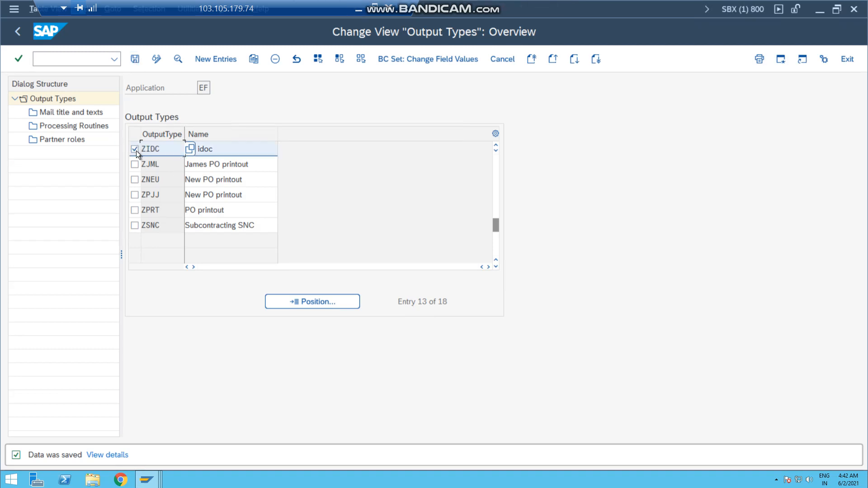
{"action": "double_click", "coordinate": [72, 125]}
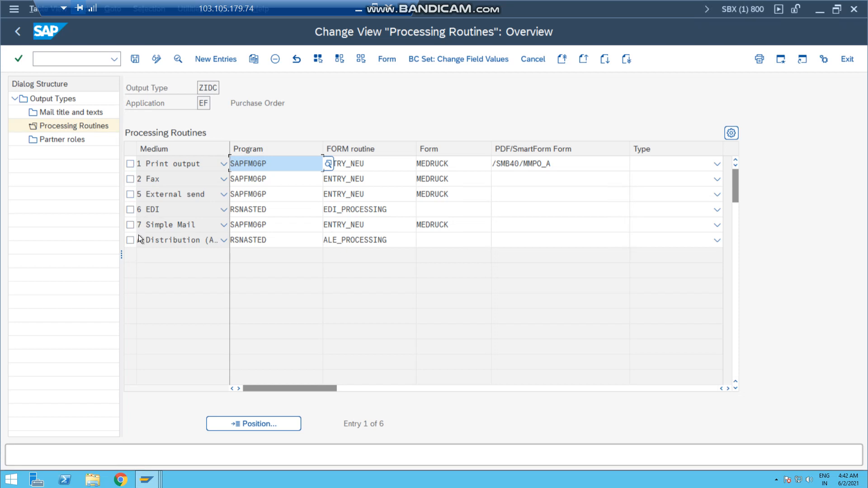
Examine the program and form routine assigned to the EDI medium in ZIDC's processing routines
{"action": "left_click", "coordinate": [131, 209]}
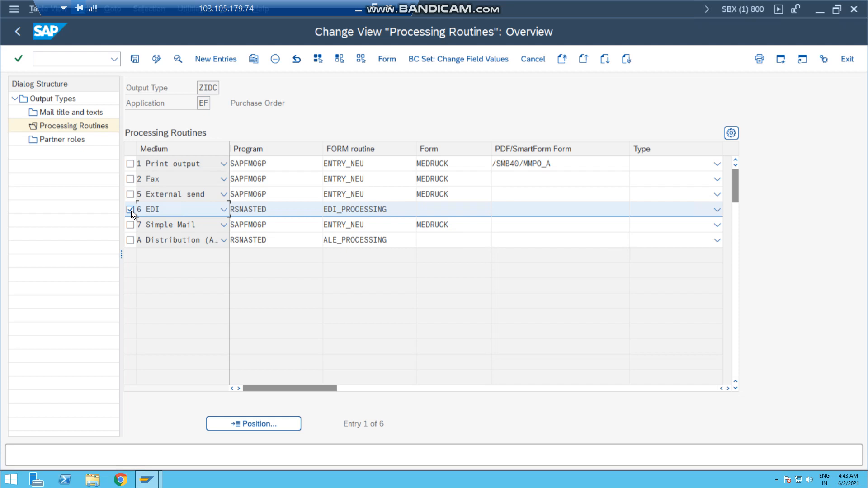
{"action": "left_click", "coordinate": [131, 211]}
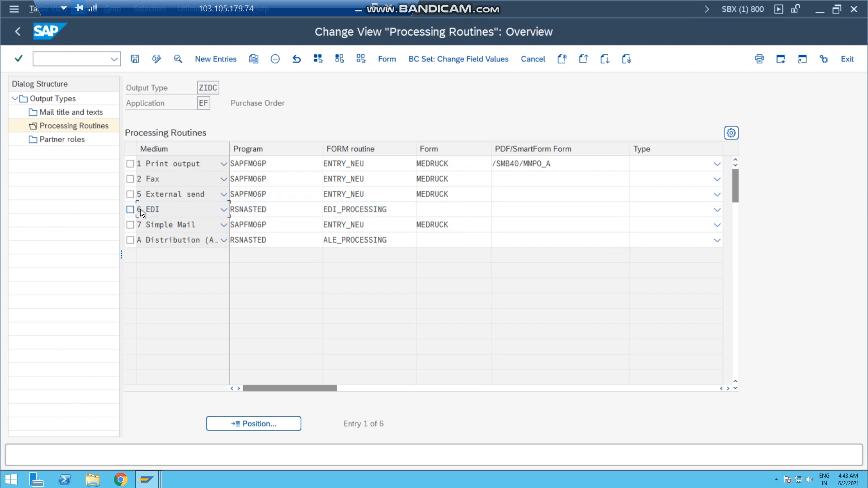
{"action": "double_click", "coordinate": [236, 207]}
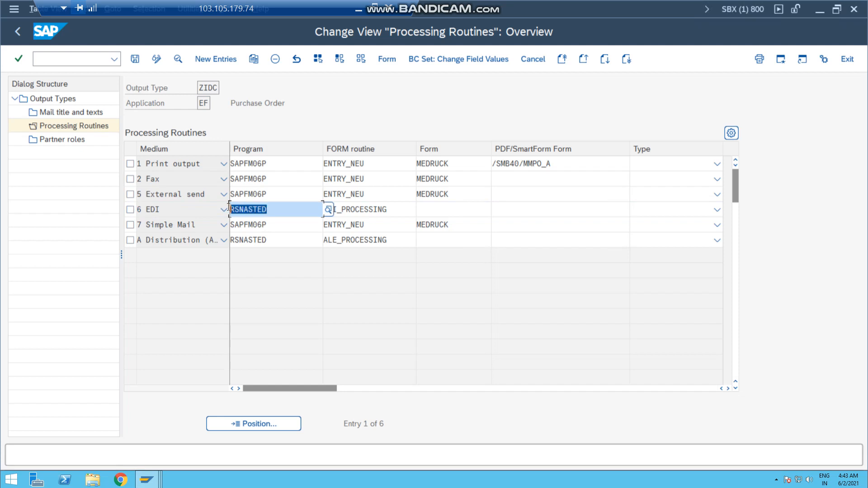
{"action": "left_click", "coordinate": [130, 209]}
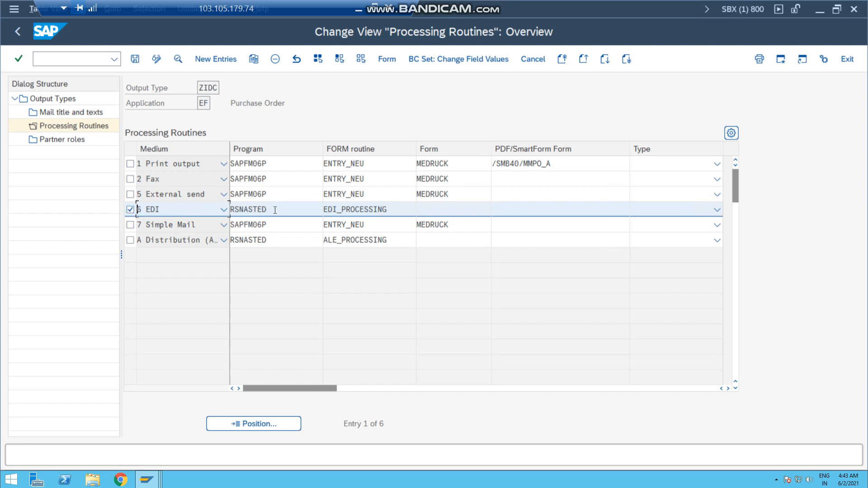
{"action": "left_click_drag", "start_coordinate": [274, 210], "coordinate": [160, 217]}
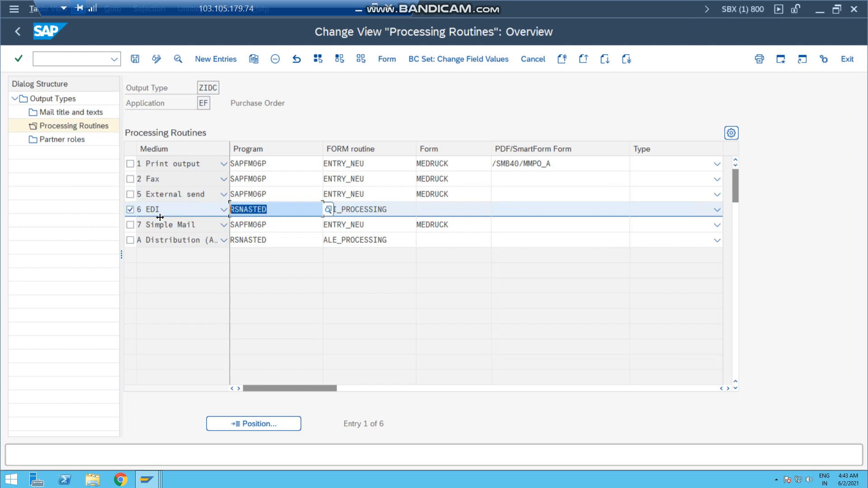
{"action": "left_click", "coordinate": [130, 210]}
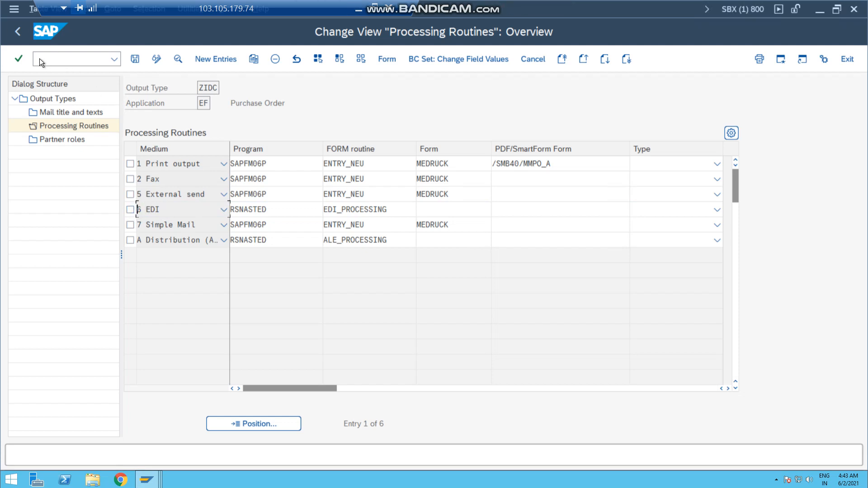
Leave the output type maintenance with the settings saved and open the activity Fine-Tuned Control: Purchase Order
{"action": "left_click", "coordinate": [18, 29]}
{"action": "left_click", "coordinate": [135, 59]}
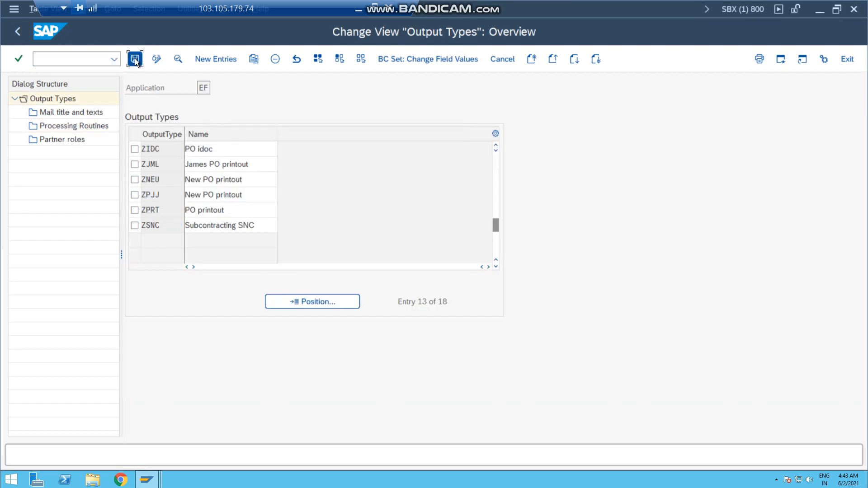
{"action": "left_click", "coordinate": [17, 29]}
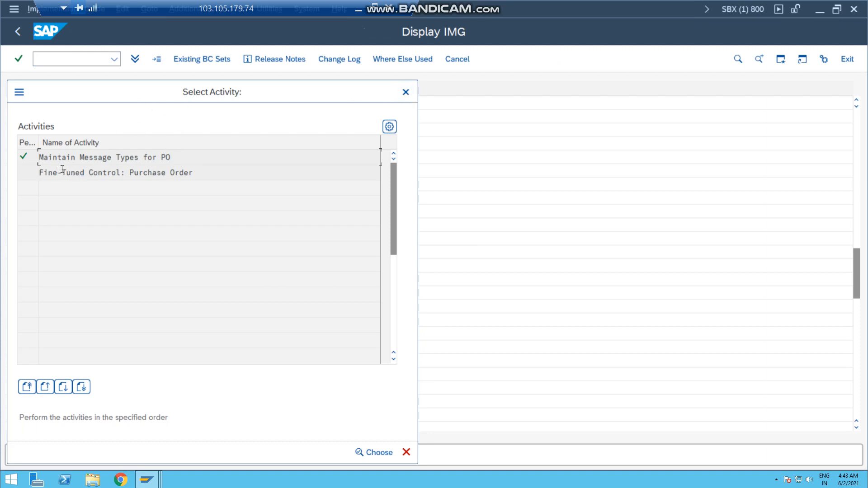
{"action": "double_click", "coordinate": [145, 172]}
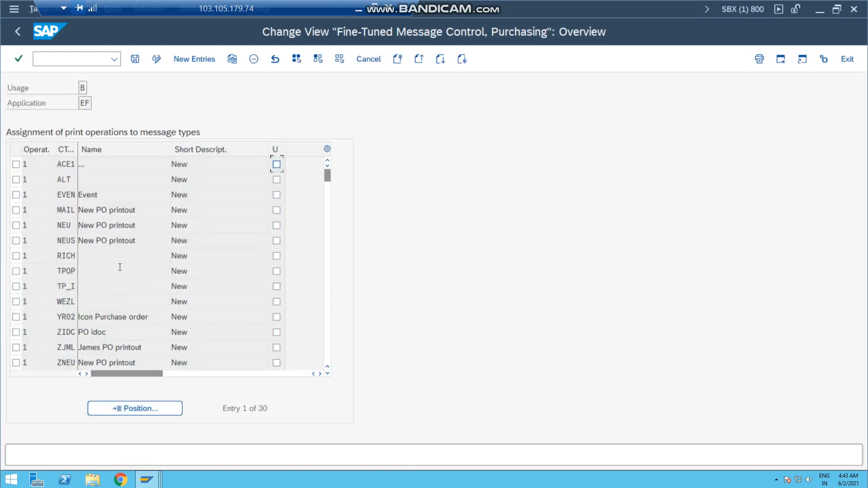
Look up and mark output types ZIDC and ZPRT under operation 1 in the fine-tuned message control
{"action": "left_click", "coordinate": [65, 332]}
{"action": "left_click", "coordinate": [110, 331]}
{"action": "left_click", "coordinate": [16, 332]}
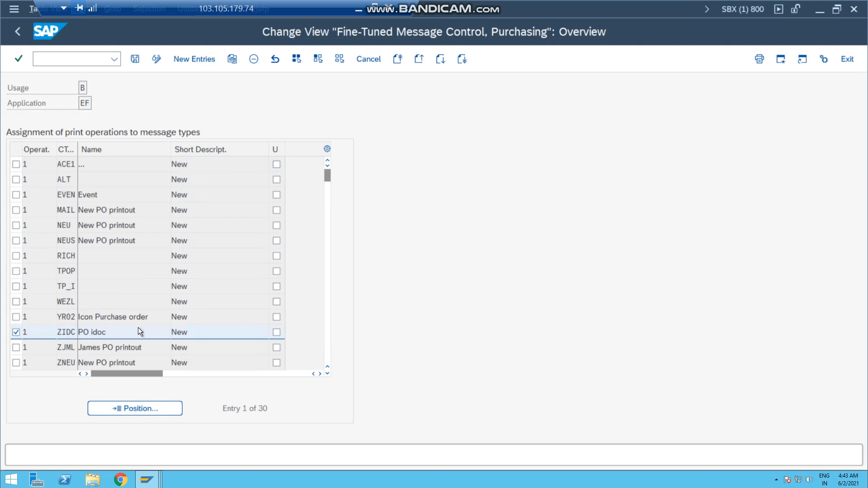
{"action": "scroll", "coordinate": [139, 327], "scroll_direction": "down", "scroll_amount": 2}
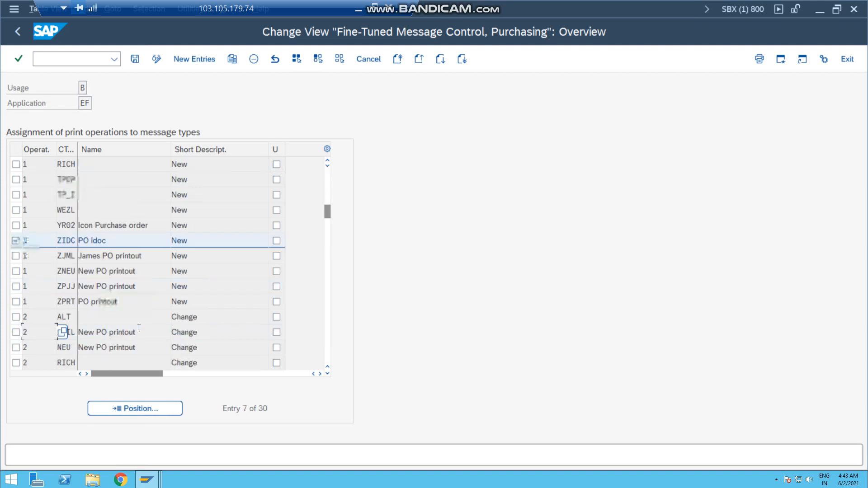
{"action": "left_click", "coordinate": [15, 302]}
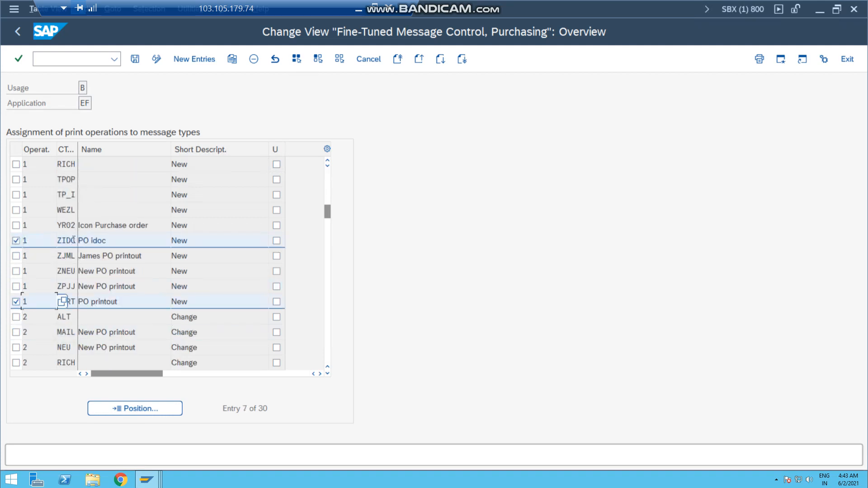
{"action": "left_click", "coordinate": [93, 303]}
Try to add a new fine-tuned control entry with operation 1 and output type ZPRT, and leave the activity
{"action": "left_click", "coordinate": [189, 59]}
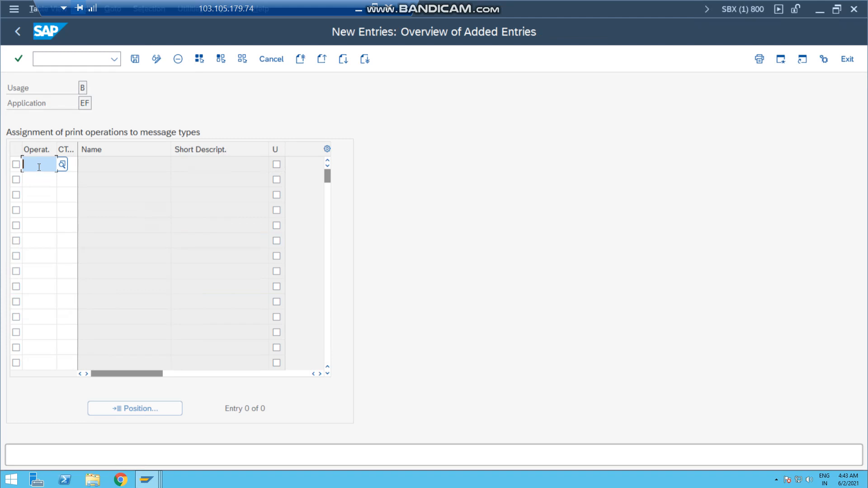
{"action": "type", "text": "1"}
{"action": "left_click", "coordinate": [71, 164]}
{"action": "left_click", "coordinate": [71, 163]}
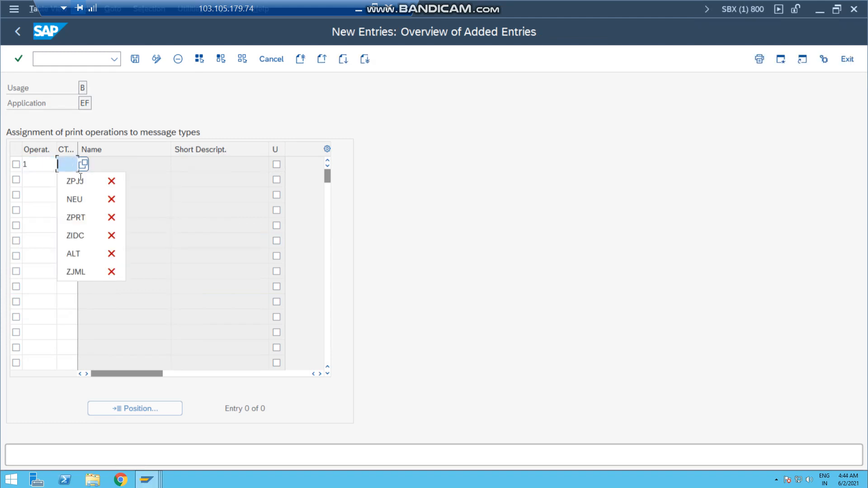
{"action": "left_click", "coordinate": [75, 216]}
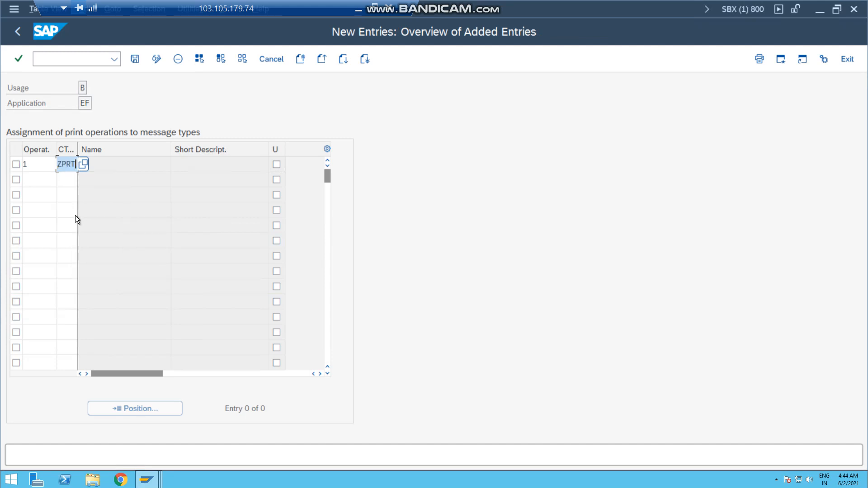
{"action": "key", "text": "Return"}
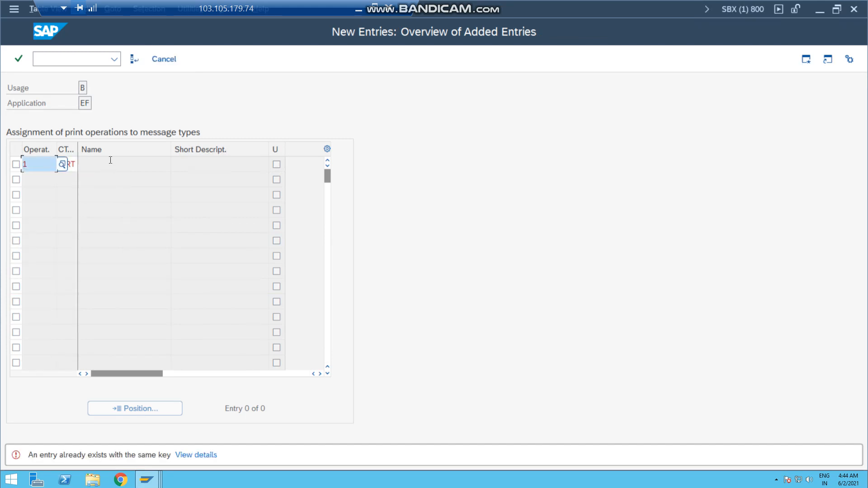
{"action": "left_click", "coordinate": [111, 160]}
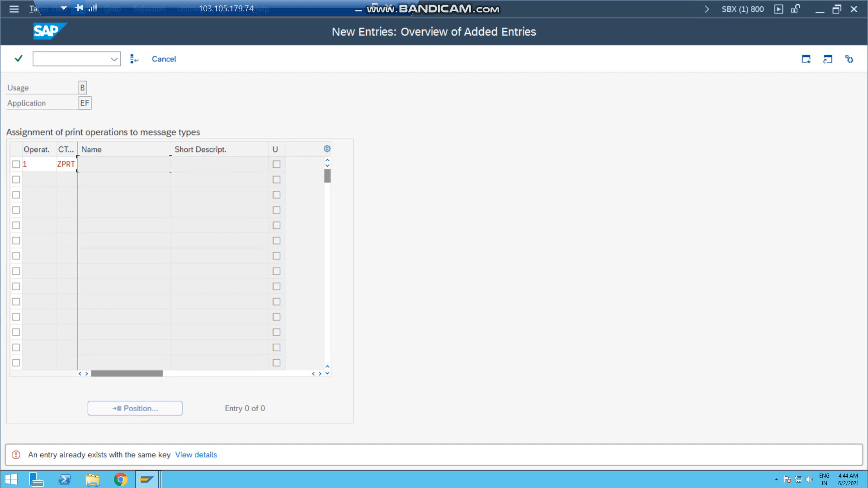
{"action": "key", "text": "F12"}
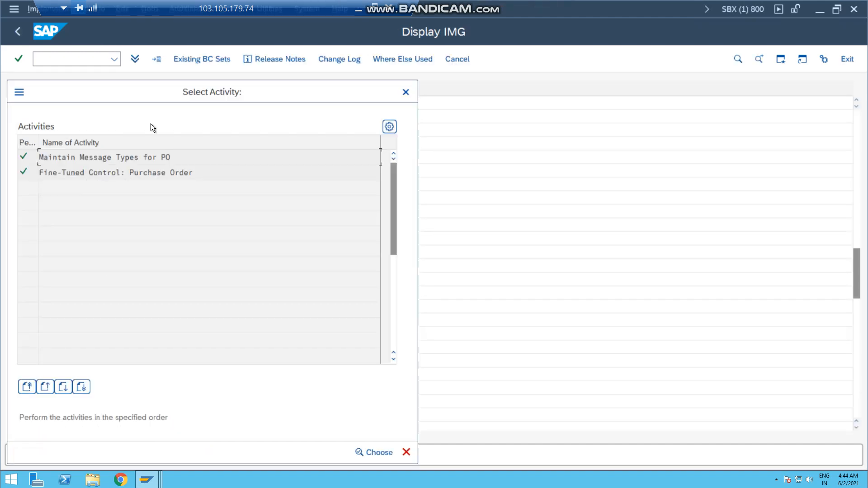
Close the message type activities and open Maintain Message Determination Schema: Purchase Order under Define Message Schema for Purchase Order
{"action": "left_click", "coordinate": [406, 93]}
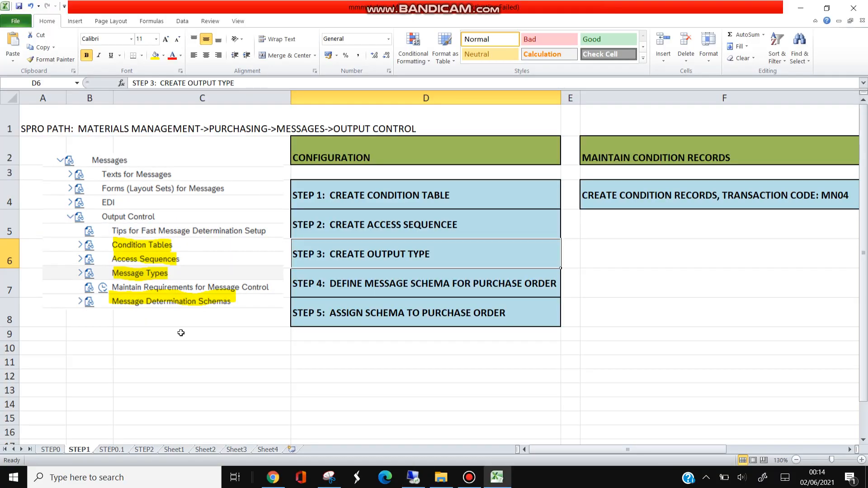
{"action": "left_click", "coordinate": [372, 281]}
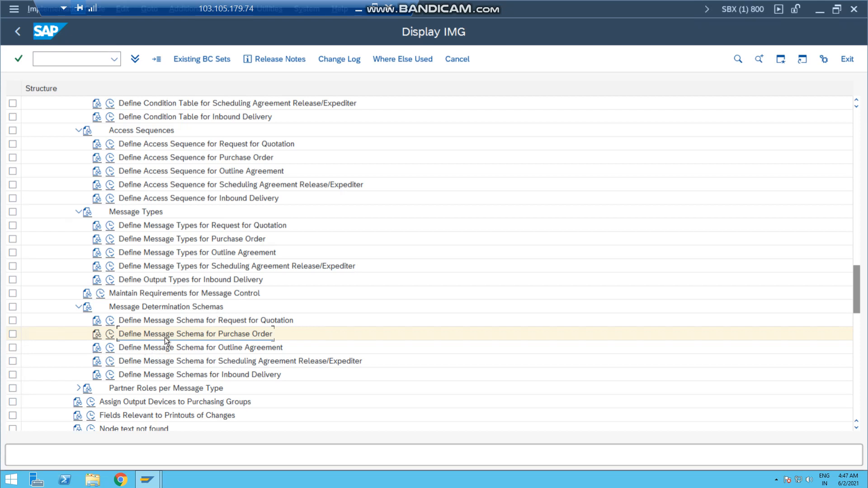
{"action": "left_click", "coordinate": [110, 335]}
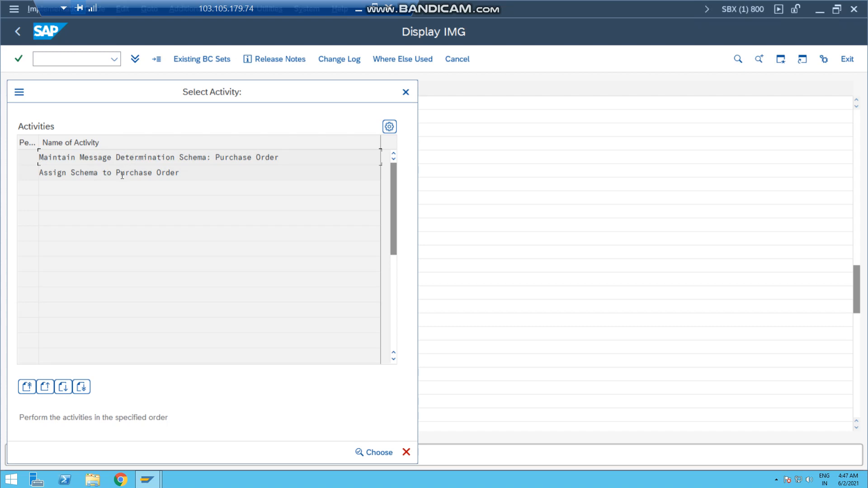
{"action": "double_click", "coordinate": [139, 157]}
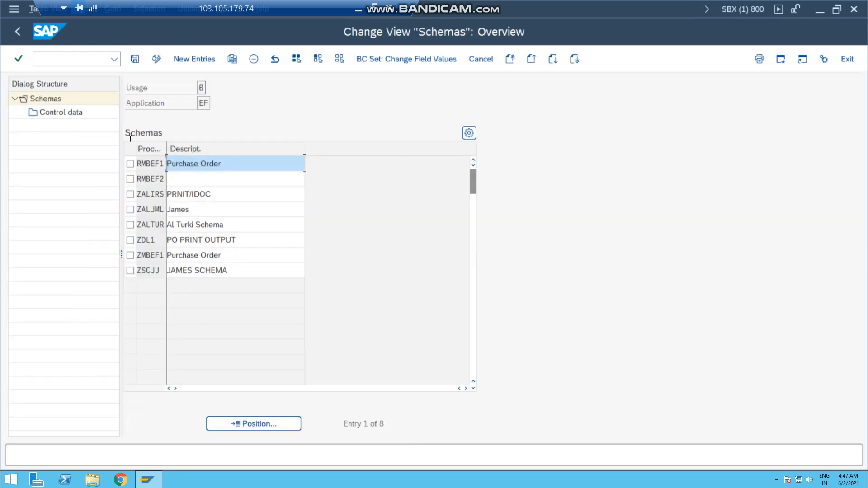
Create a new message determination schema entry with the procedure name ZSC00
{"action": "left_click", "coordinate": [197, 59]}
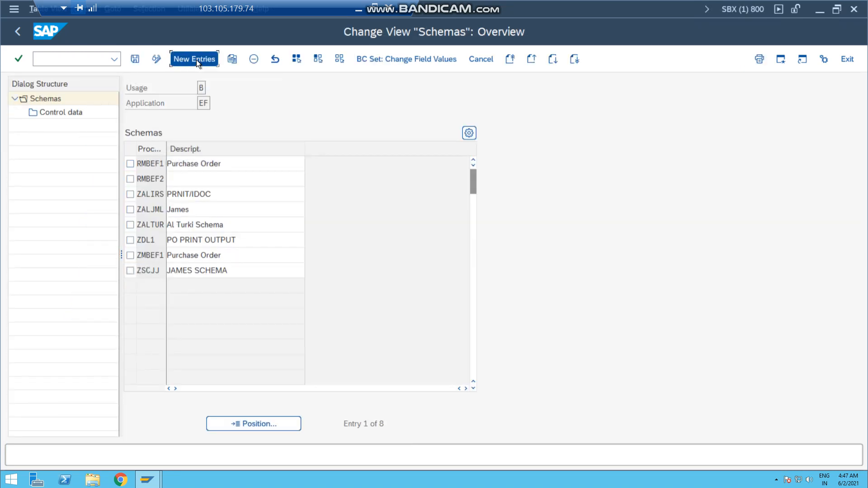
{"action": "left_click", "coordinate": [146, 159]}
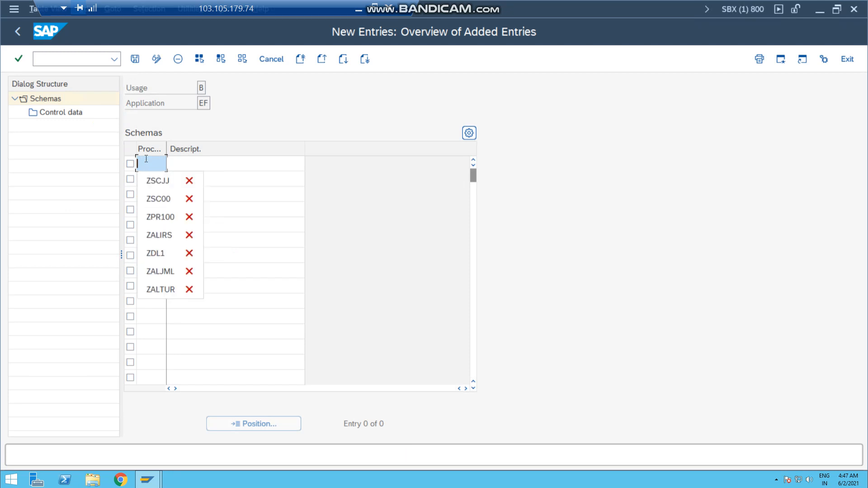
{"action": "key", "text": "Escape"}
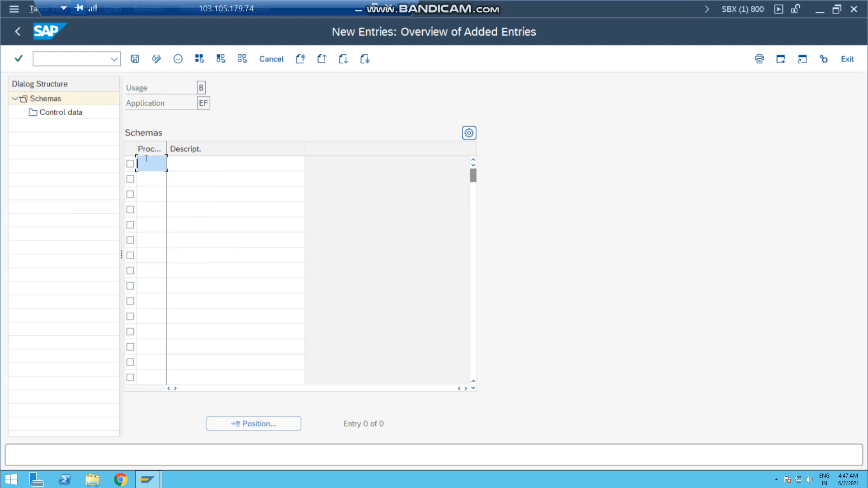
{"action": "type", "text": "ZSC00"}
Describe schema ZSC00 as "Schema FOR Print/Idoc" and save it
{"action": "left_click", "coordinate": [183, 164]}
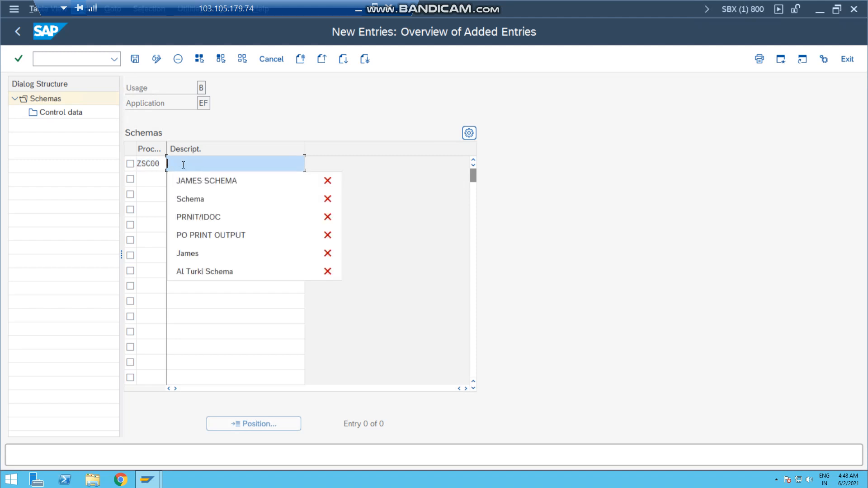
{"action": "type", "text": "S"}
{"action": "key", "text": "Down"}
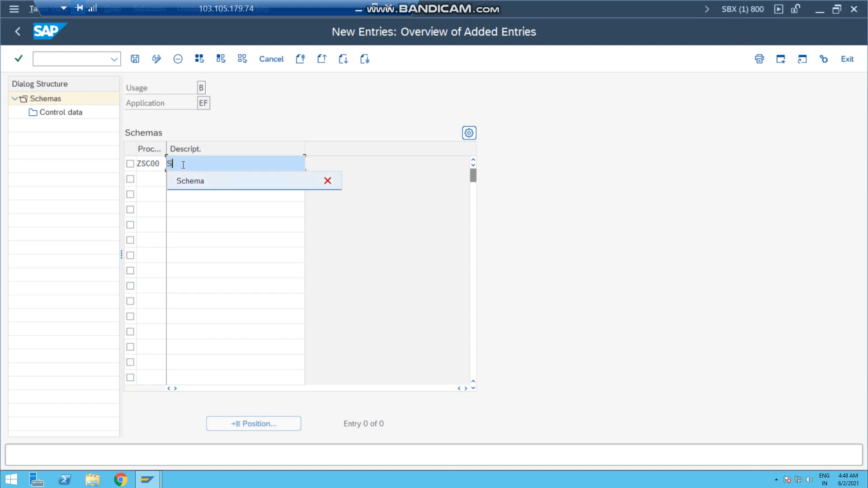
{"action": "key", "text": "Return"}
{"action": "type", "text": "FOR"}
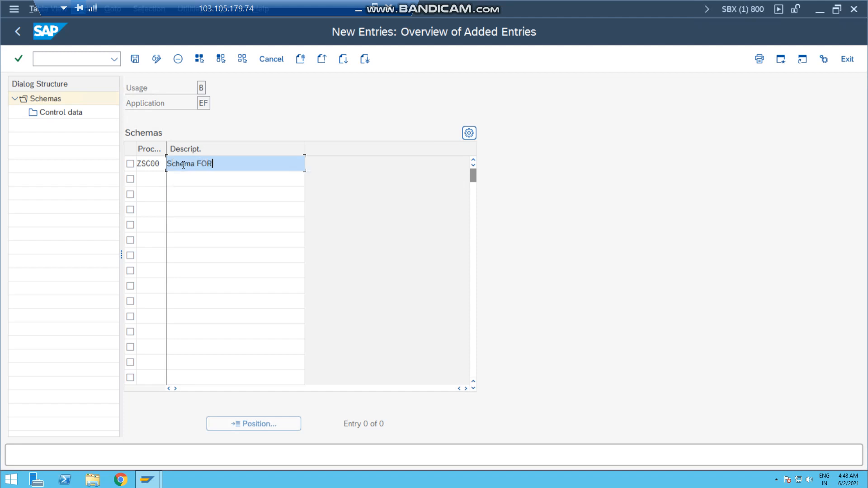
{"action": "type", "text": " p"}
{"action": "key", "text": "BackSpace"}
{"action": "type", "text": "Print/Idoc"}
{"action": "left_click", "coordinate": [135, 59]}
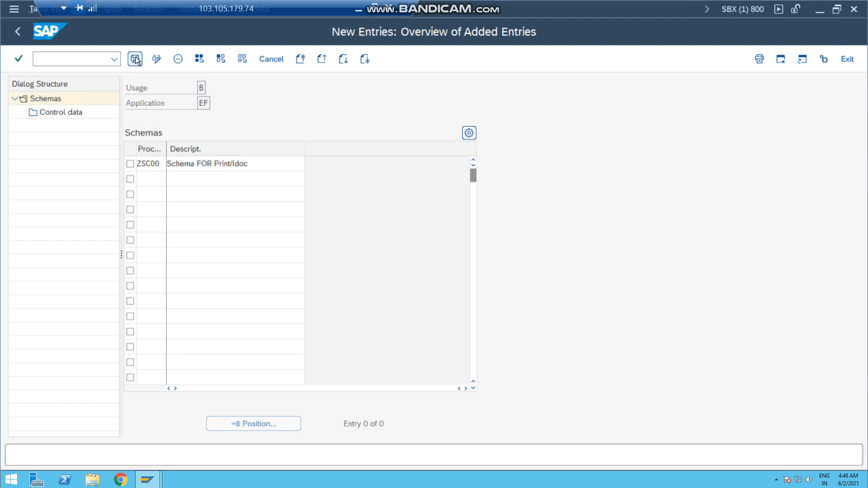
{"action": "left_click", "coordinate": [224, 242]}
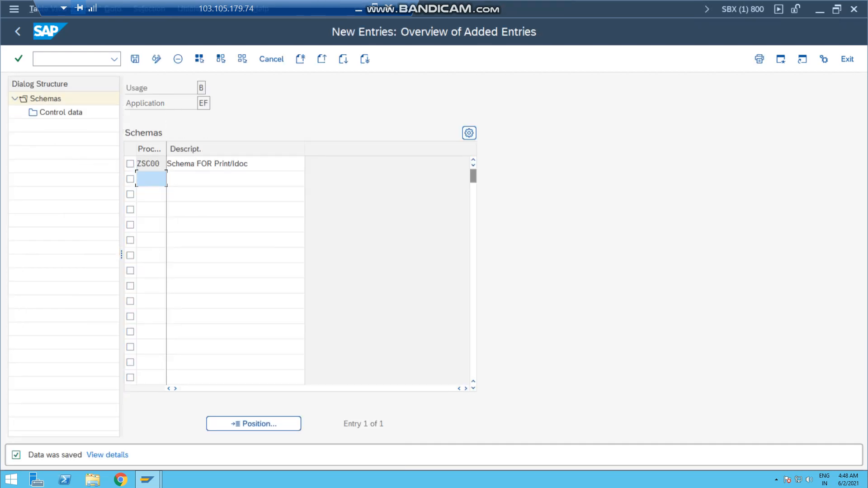
Open the control data of schema ZSC00 and start new entries for it
{"action": "left_click", "coordinate": [131, 164]}
{"action": "left_click", "coordinate": [55, 112]}
{"action": "double_click", "coordinate": [55, 111]}
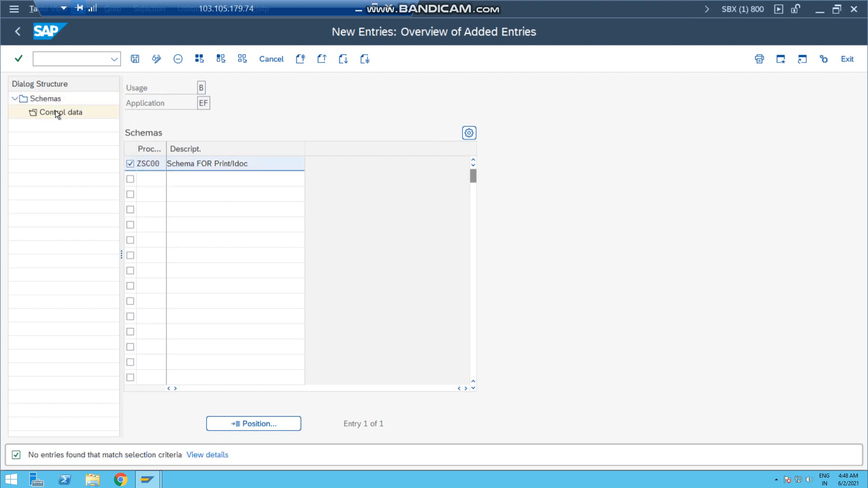
{"action": "left_click", "coordinate": [197, 59]}
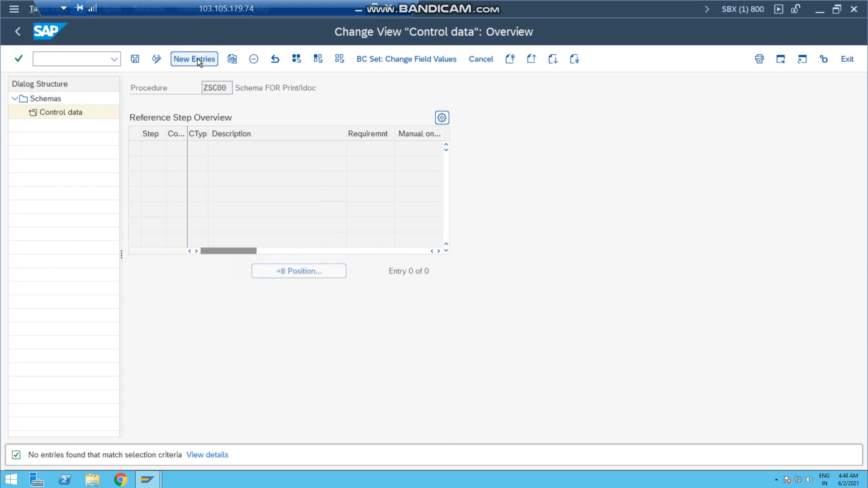
Enter reference step 10 with condition type ZPRT in the control data of schema ZSC00
{"action": "left_click", "coordinate": [196, 147]}
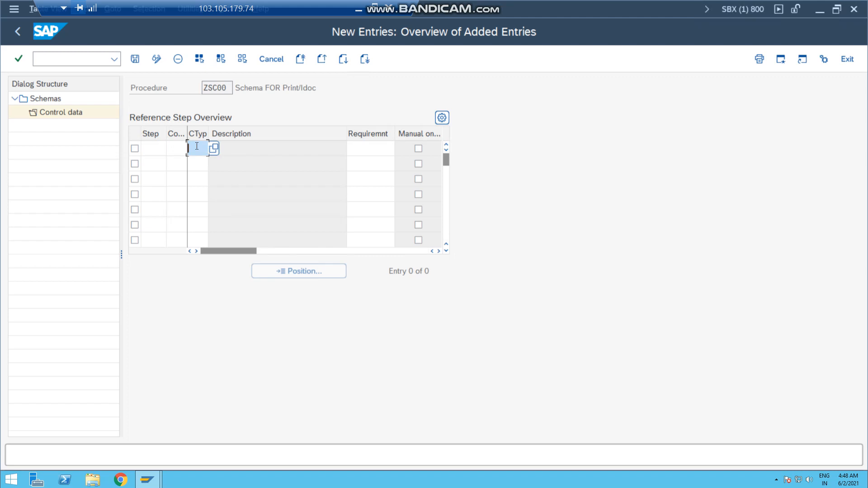
{"action": "left_click", "coordinate": [149, 147]}
{"action": "type", "text": "10"}
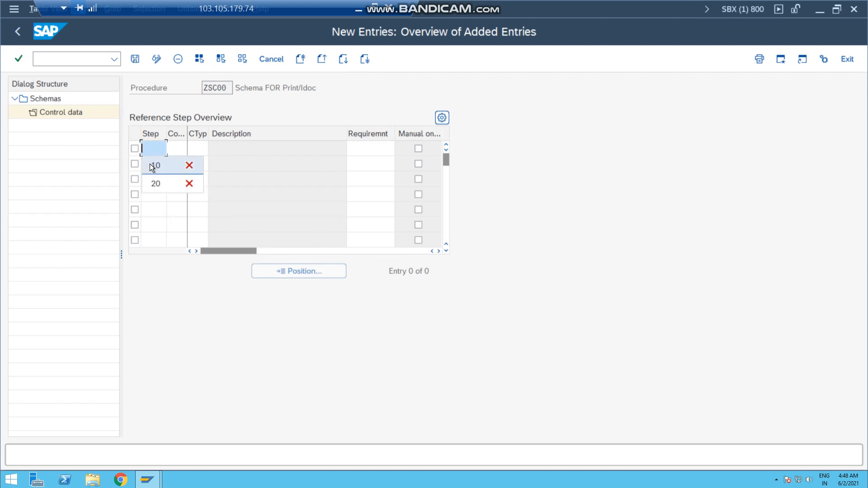
{"action": "left_click", "coordinate": [194, 149]}
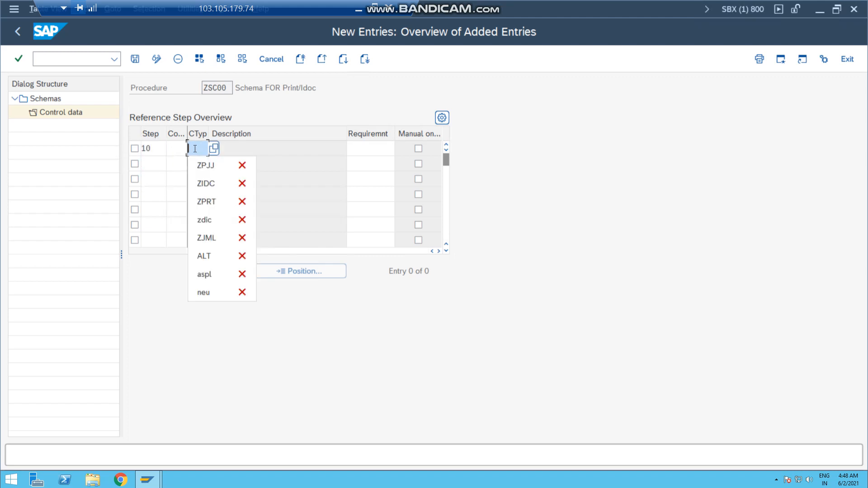
{"action": "left_click", "coordinate": [210, 202]}
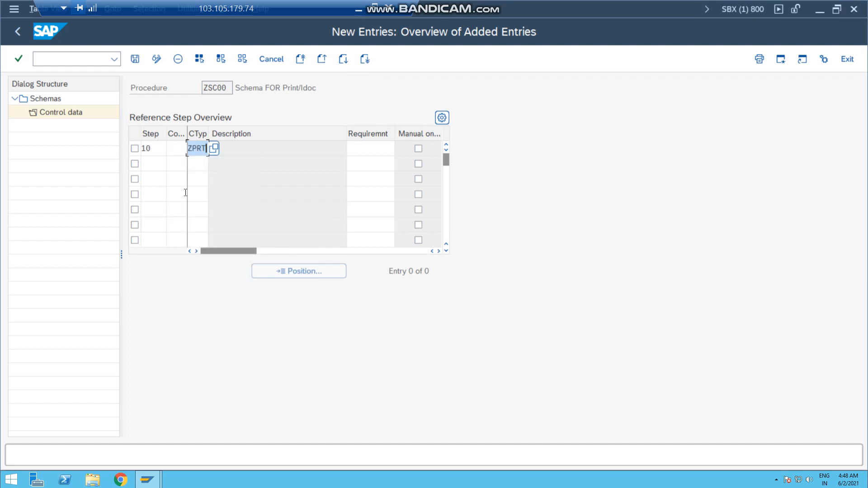
Add reference step 20 with condition type ZIDC and save the control data
{"action": "left_click", "coordinate": [152, 164]}
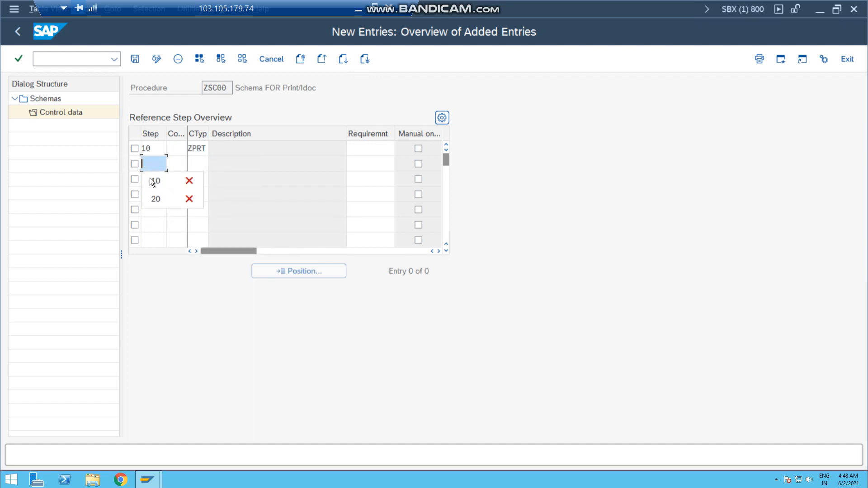
{"action": "left_click", "coordinate": [197, 164]}
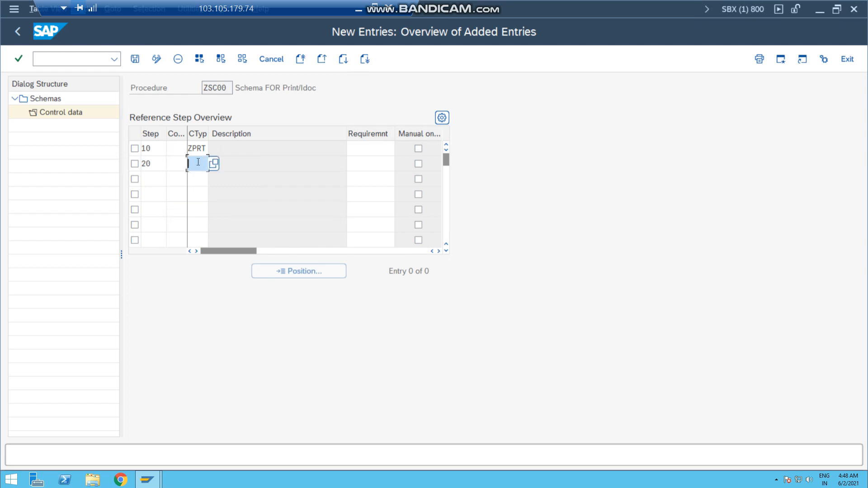
{"action": "left_click", "coordinate": [208, 199]}
{"action": "key", "text": "Return"}
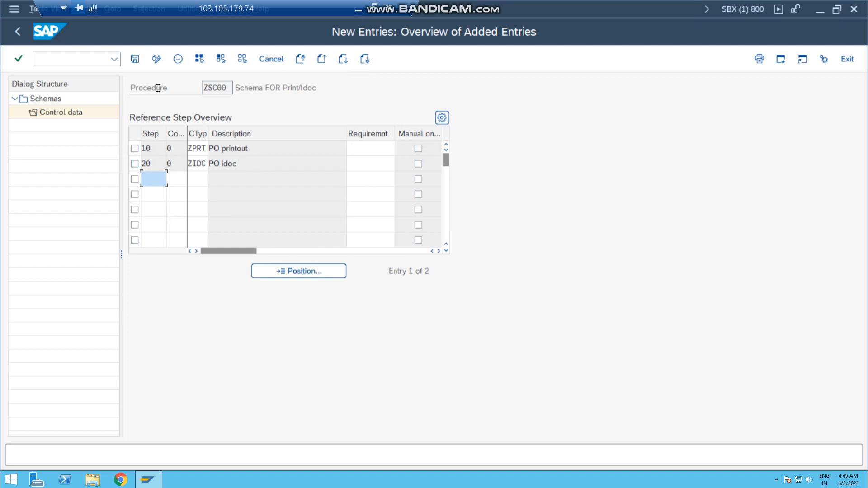
{"action": "left_click", "coordinate": [135, 59]}
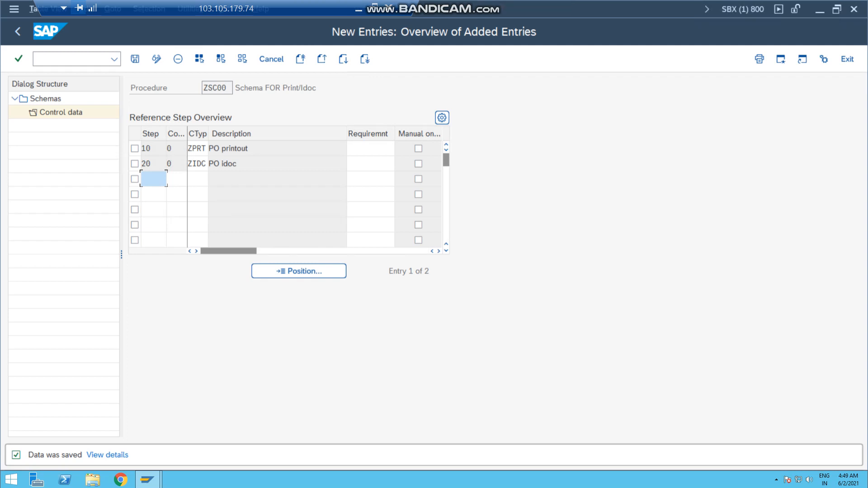
Leave the schema maintenance and return to the activity selection for the purchase order message schema
{"action": "left_click", "coordinate": [17, 31]}
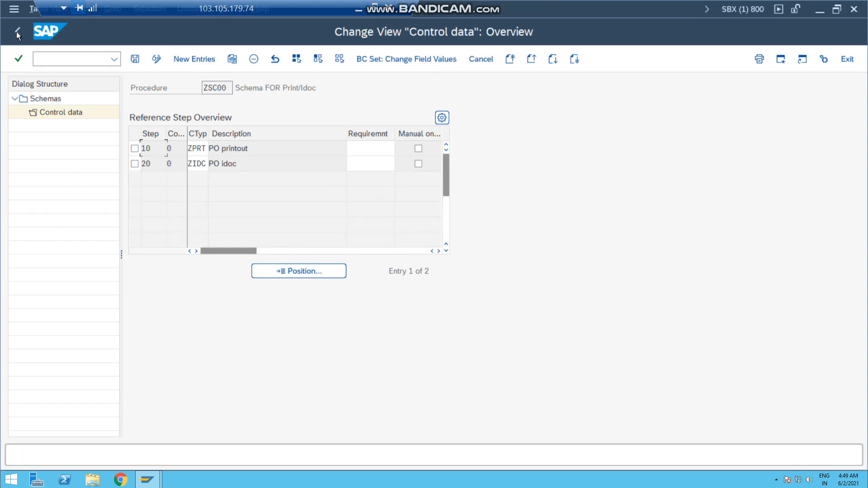
{"action": "left_click", "coordinate": [17, 32]}
{"action": "left_click", "coordinate": [16, 31]}
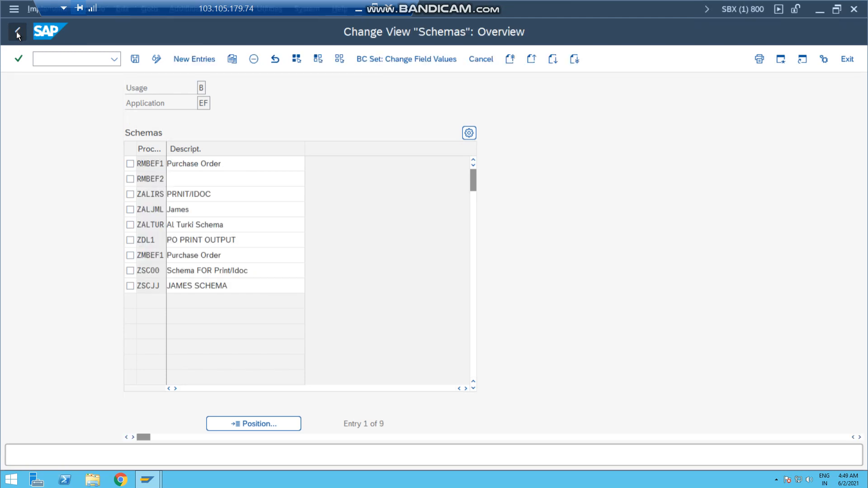
{"action": "left_click", "coordinate": [17, 31]}
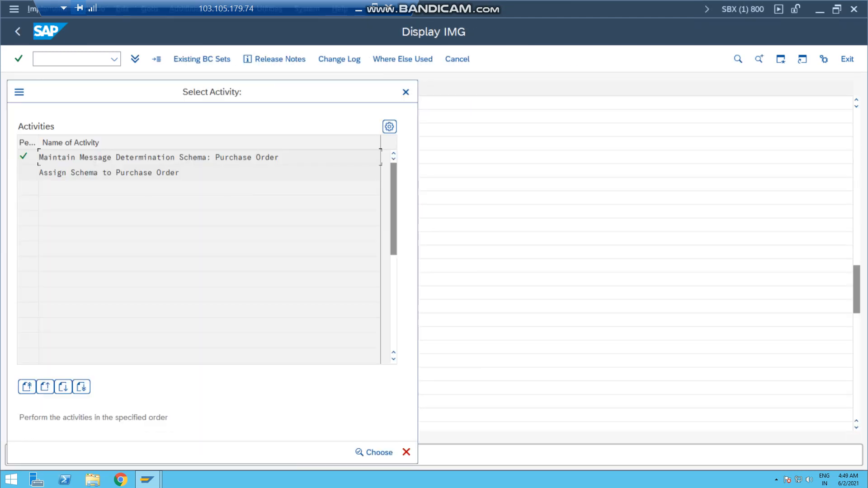